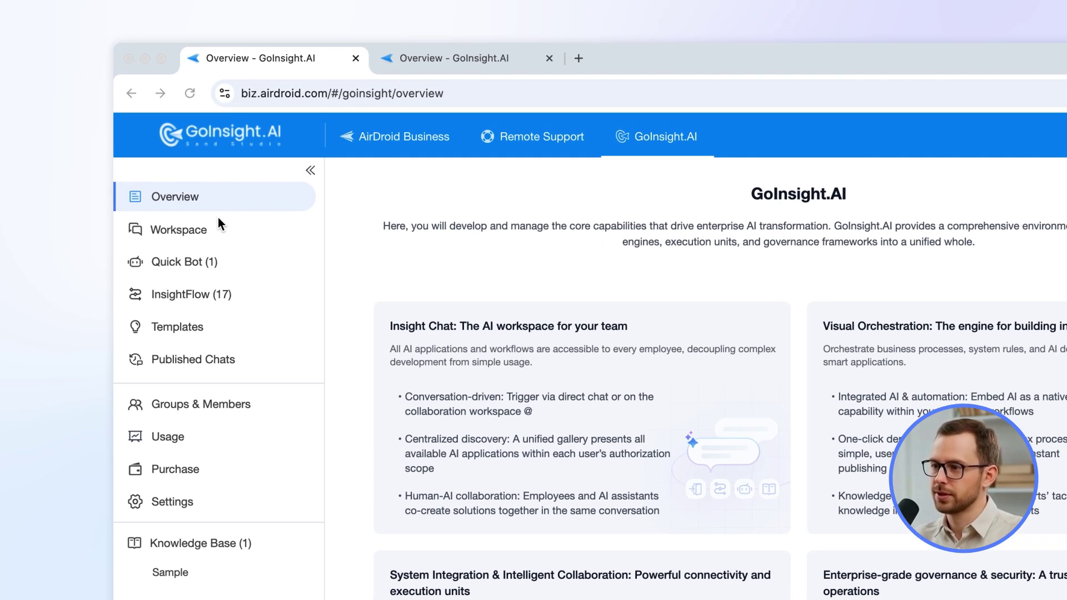
Open the workspace and ask in a personal chat "How's the weather in New York today?"
click(209, 238)
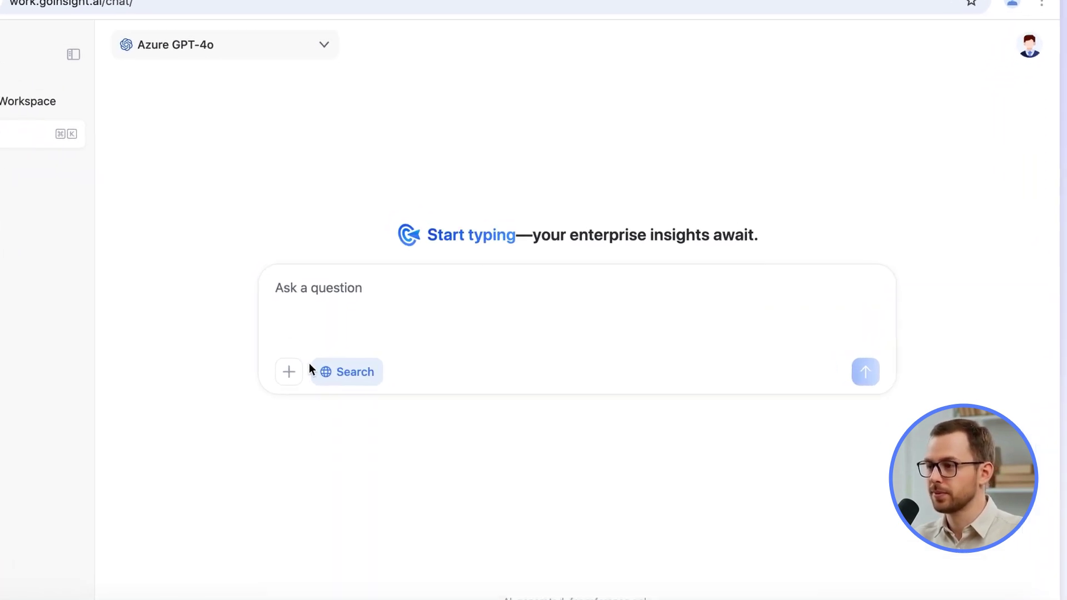
click(289, 292)
text(How's the weather in New York today?)
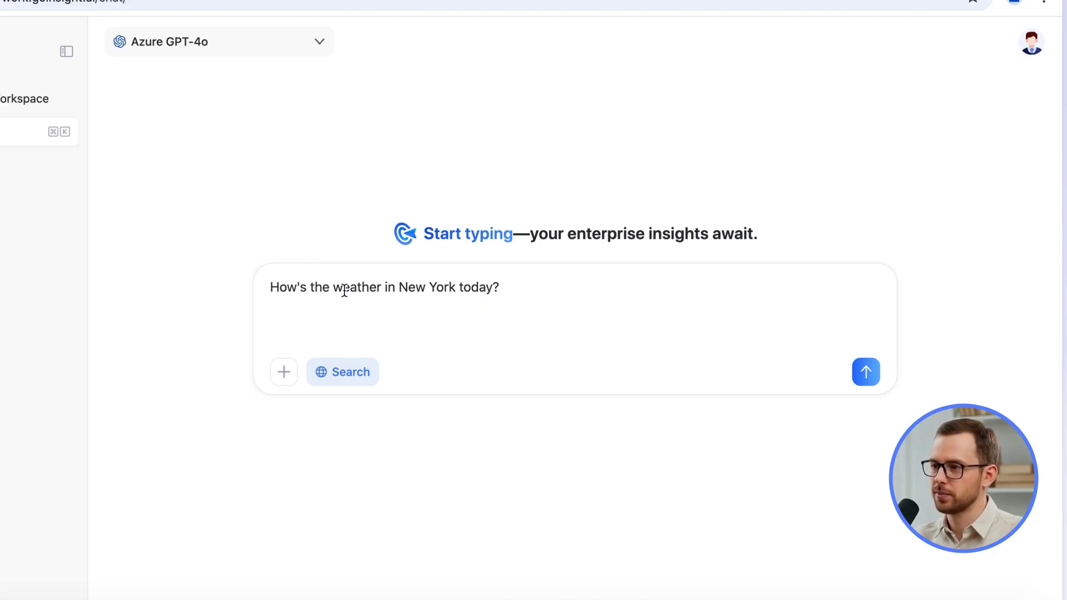
click(866, 371)
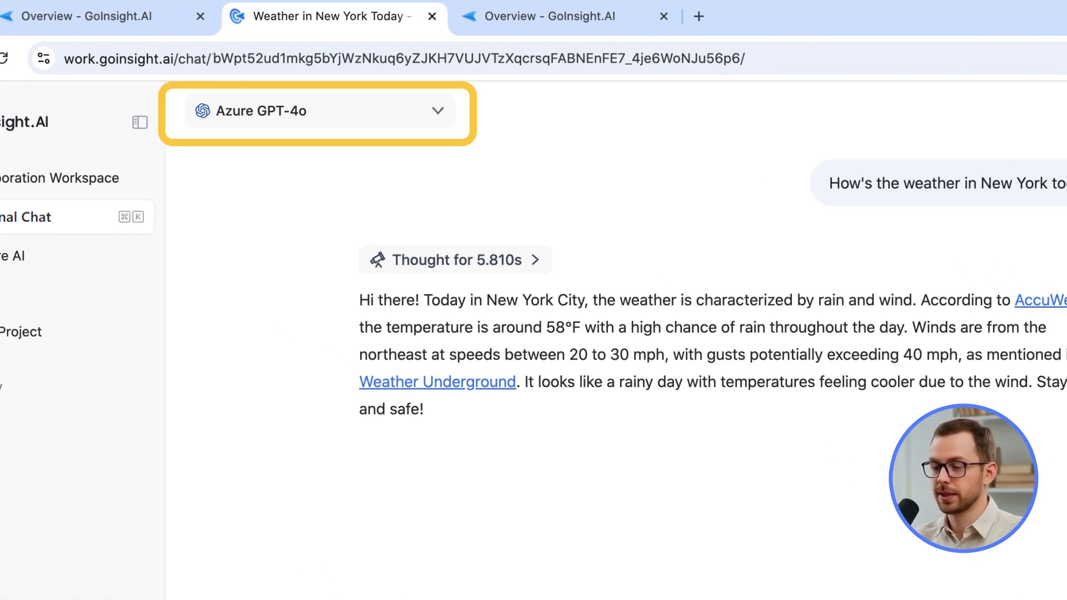
Browse the list of AI models available for the personal chat, including the Azure, Claude, DeepSeek and Gemini models
click(341, 111)
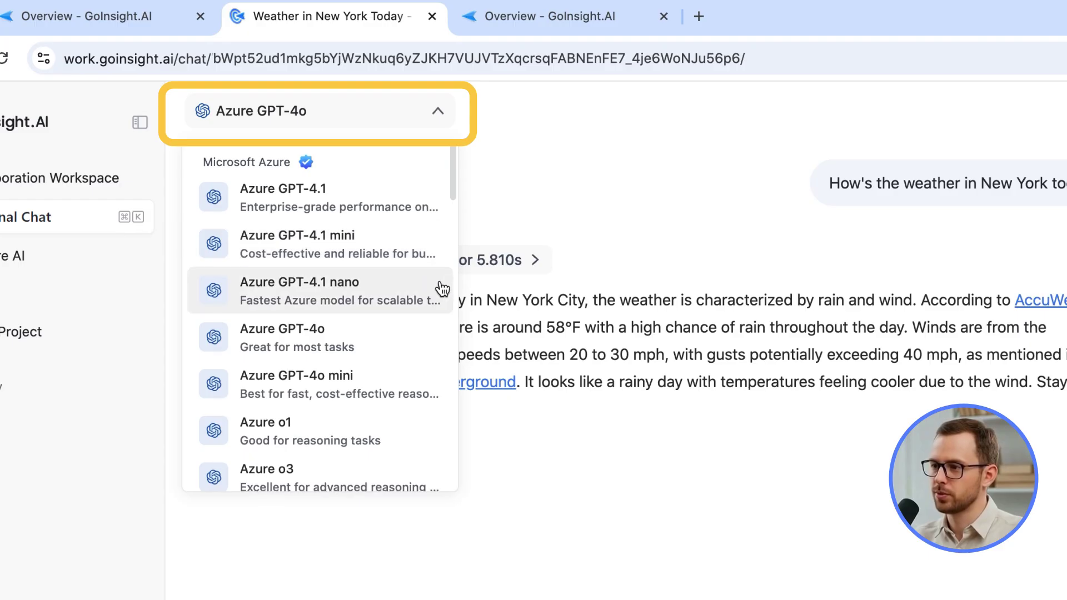
scroll(436, 294, down, 10)
scroll(433, 349, down, 15)
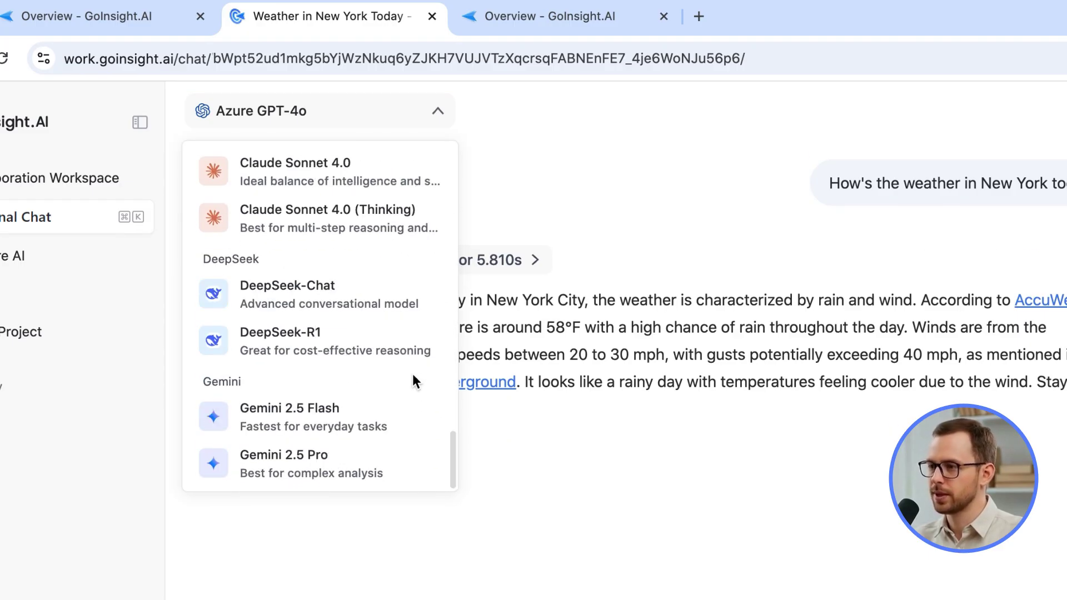
scroll(415, 374, up, 20)
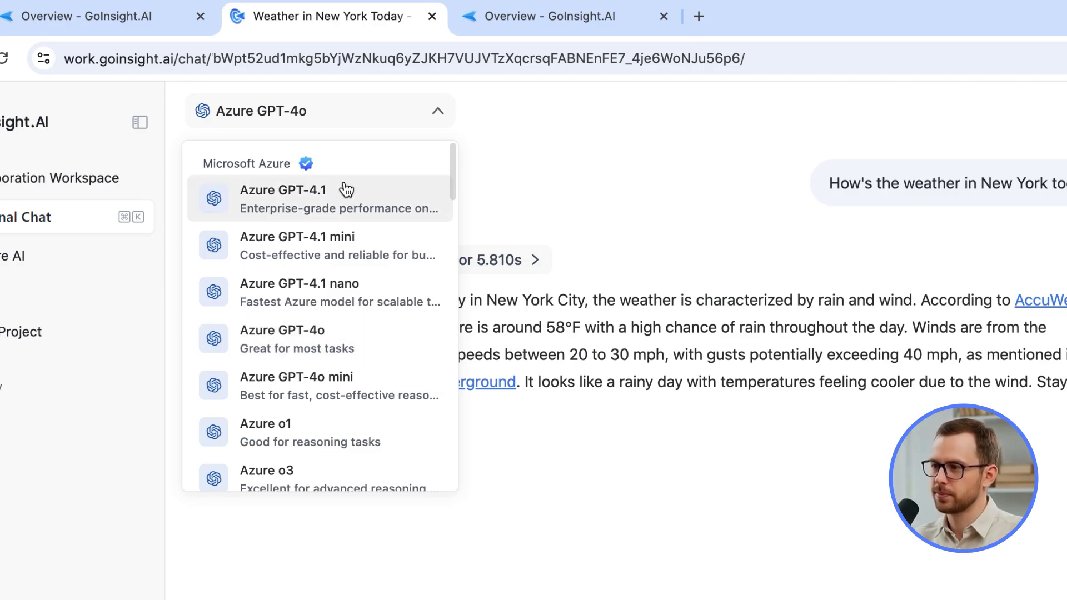
mouse_move(305, 166)
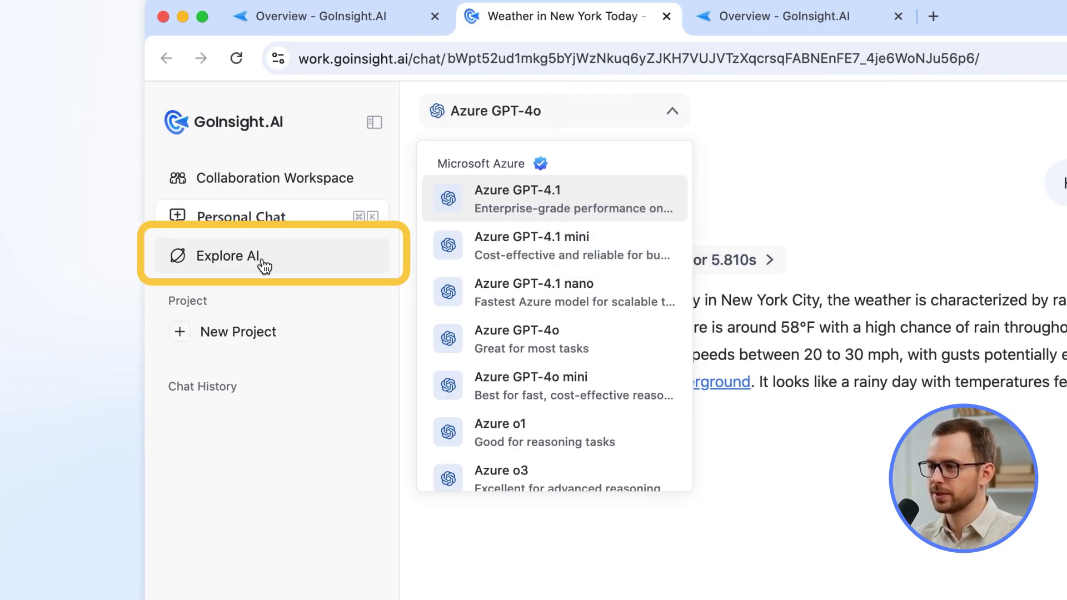
Open Explore AI and look through the organization's available bots and workflows
click(263, 264)
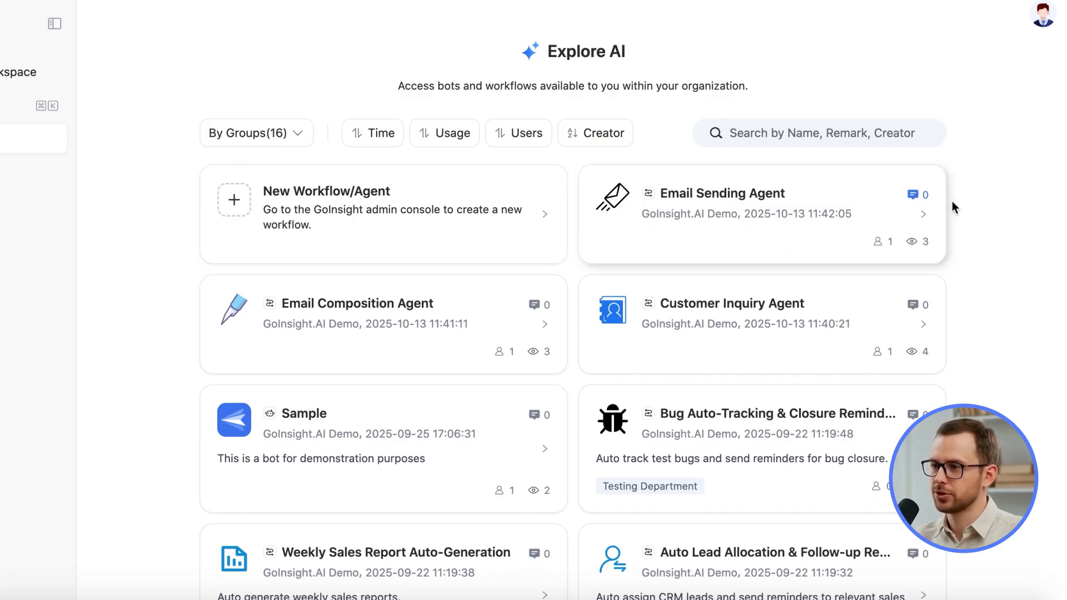
scroll(1007, 214, down, 10)
scroll(1004, 221, down, 5)
scroll(1003, 219, up, 15)
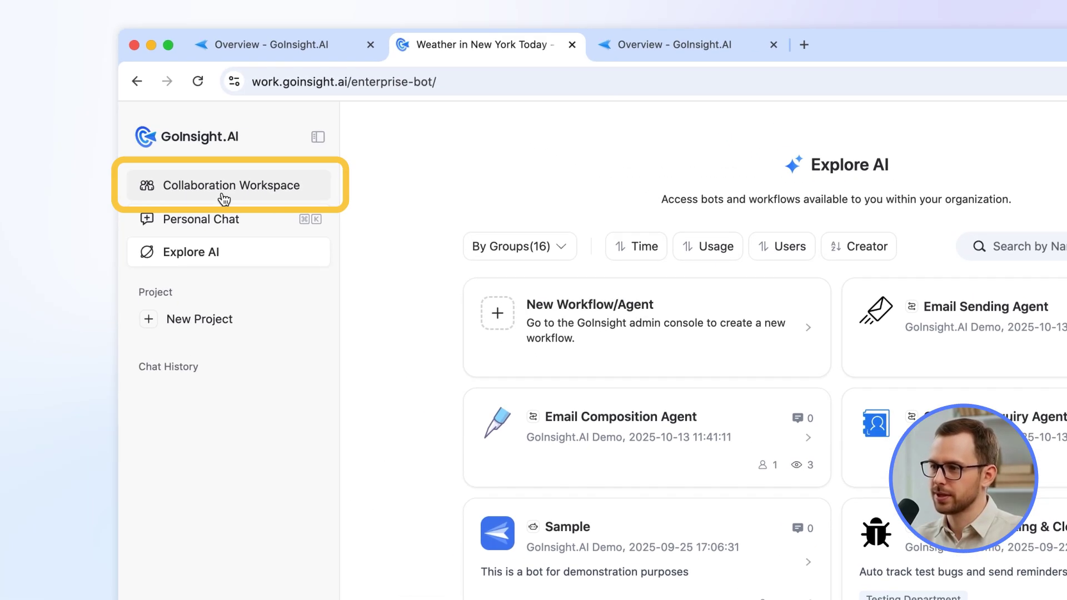
Open the Collaboration Workspace and browse the agents and flows that can be mentioned in a message
click(224, 199)
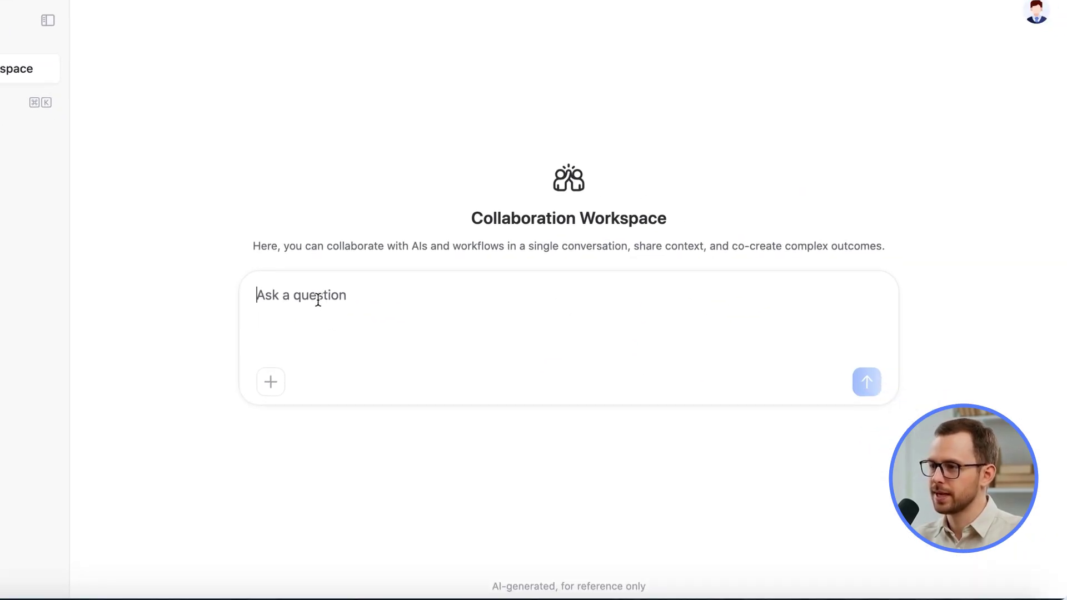
text(@)
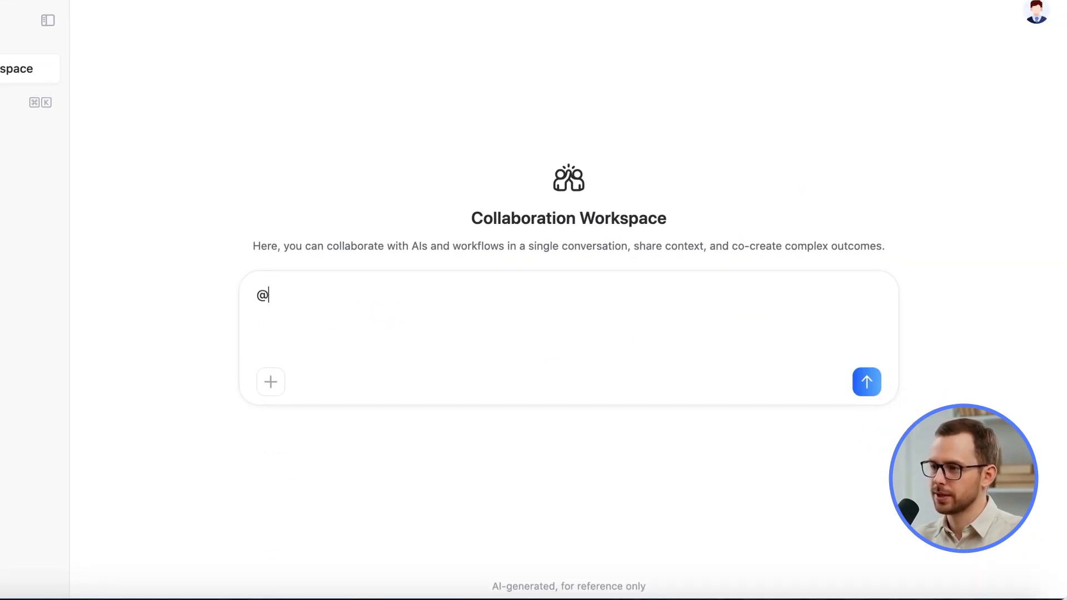
scroll(365, 408, down, 5)
scroll(411, 464, down, 4)
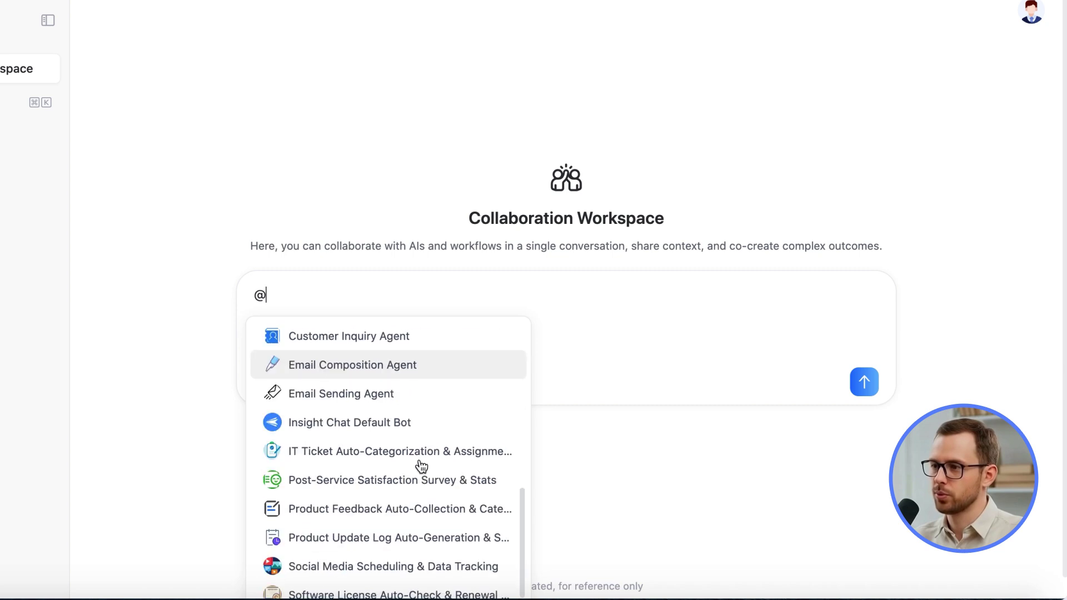
scroll(427, 478, up, 6)
scroll(426, 478, up, 2)
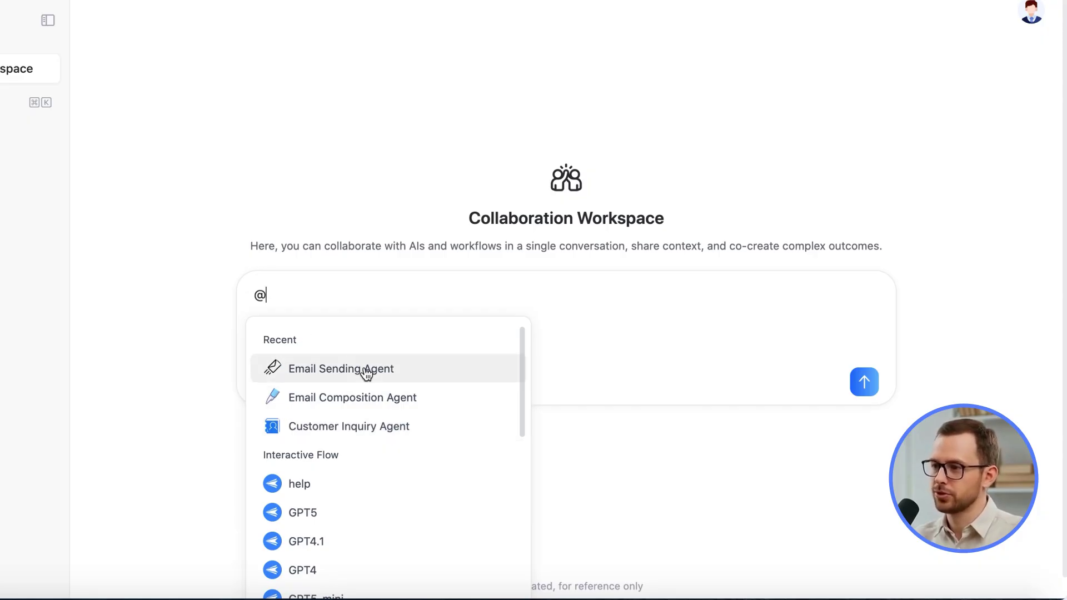
Replace the message draft with "What new customers did I have yesterday?" and send it to the Customer Inquiry Agent
key(BackSpace)
text(What new customers did I have yesterday?)
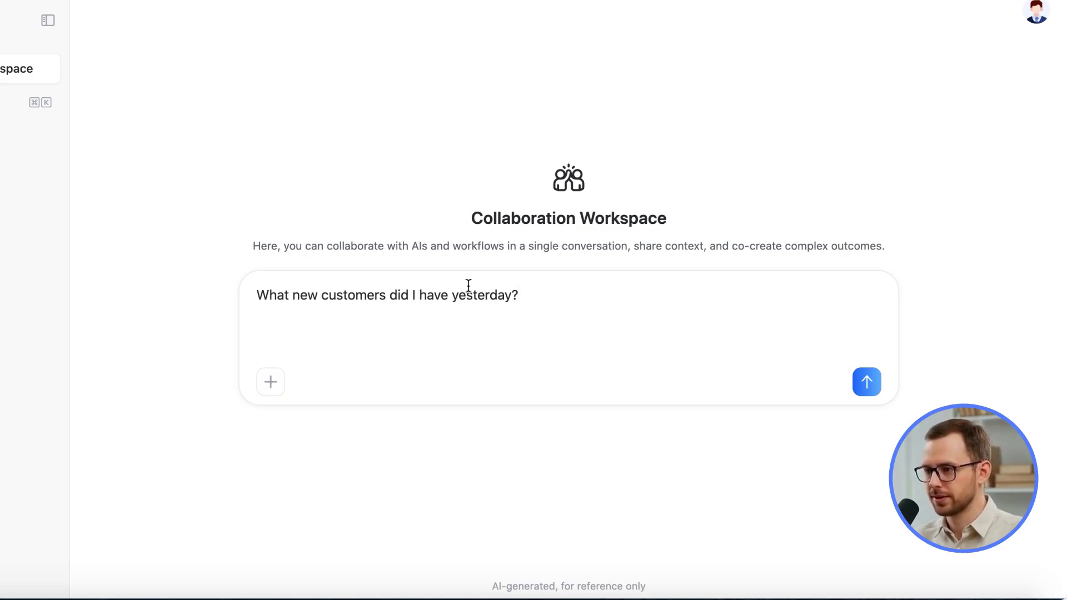
text(@)
click(605, 425)
click(865, 382)
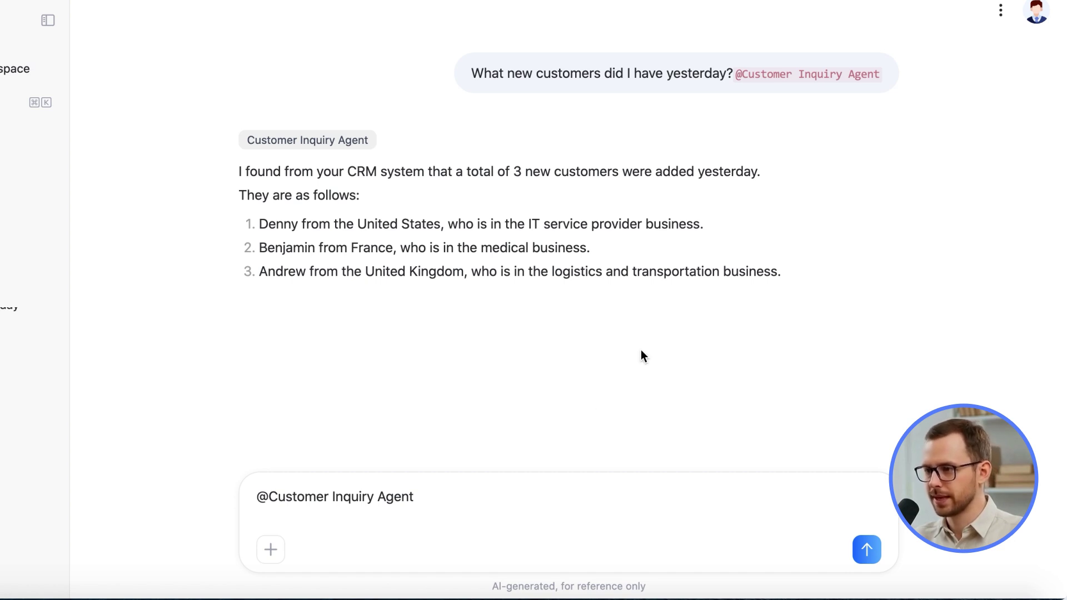
Ask the Email Composition Agent to write a welcome email to the first listed new customer, and review the draft
click(543, 498)
key(BackSpace)
text(Write a welcome email to Denny@)
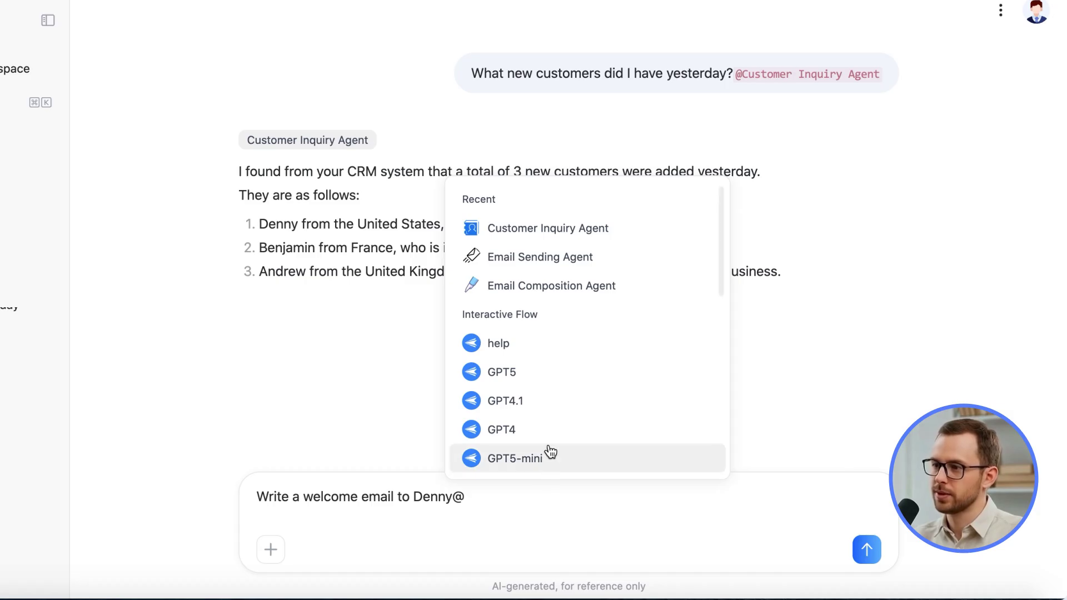
click(556, 290)
click(866, 550)
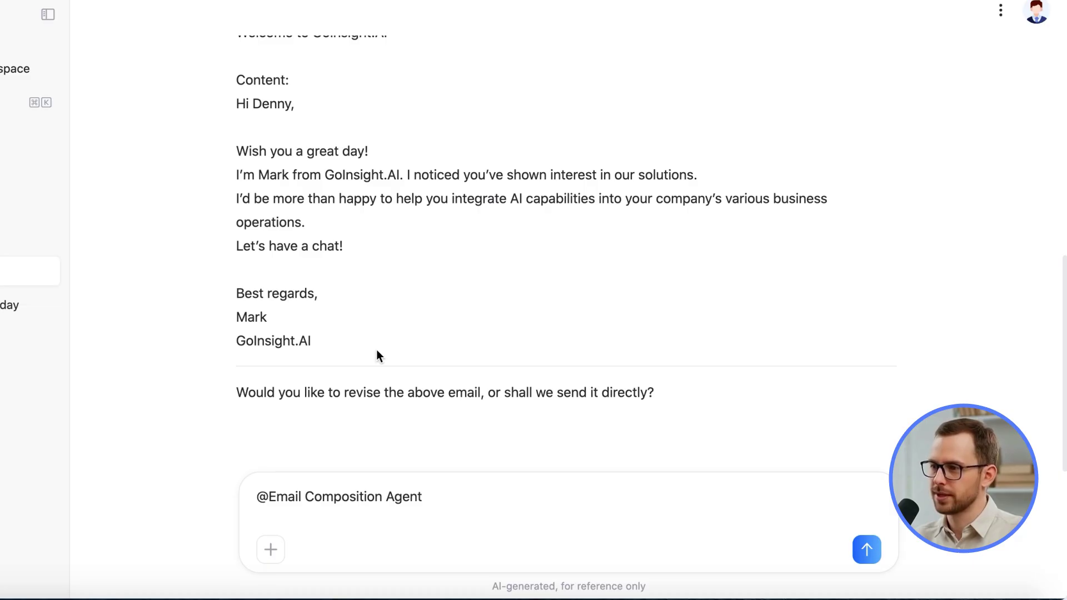
scroll(411, 300, up, 2)
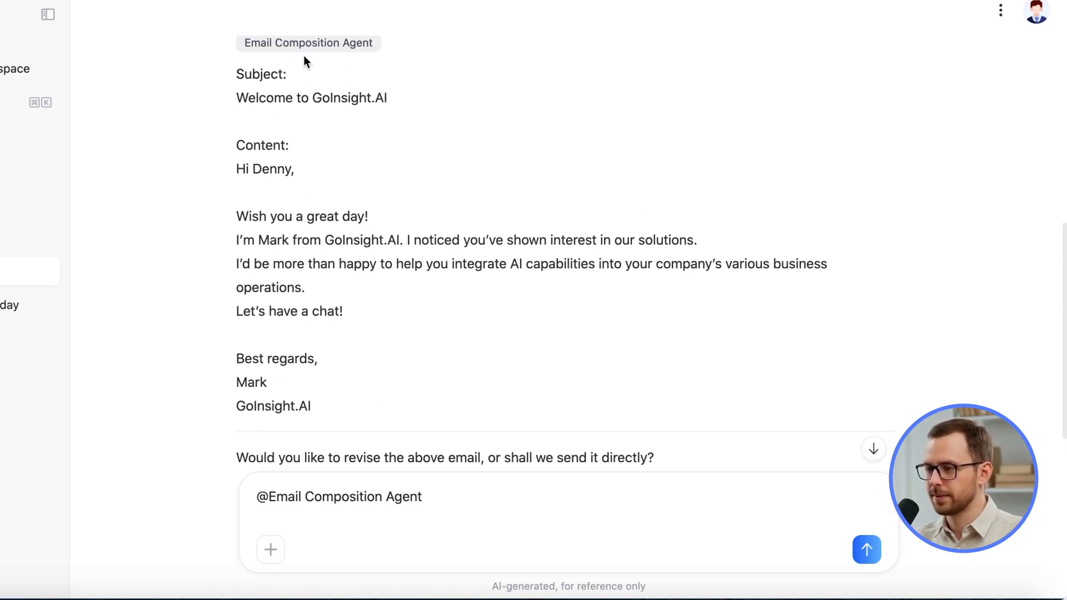
scroll(311, 211, down, 2)
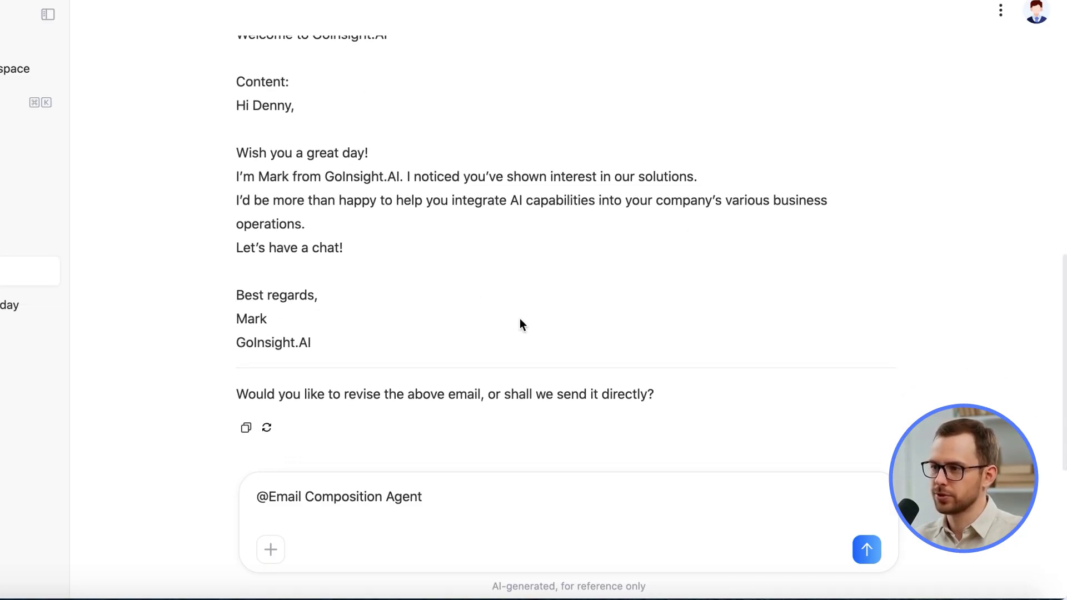
Instruct the Email Sending Agent to send the drafted welcome email to that customer
click(500, 500)
key(BackSpace)
text(Send this email to Denny.)
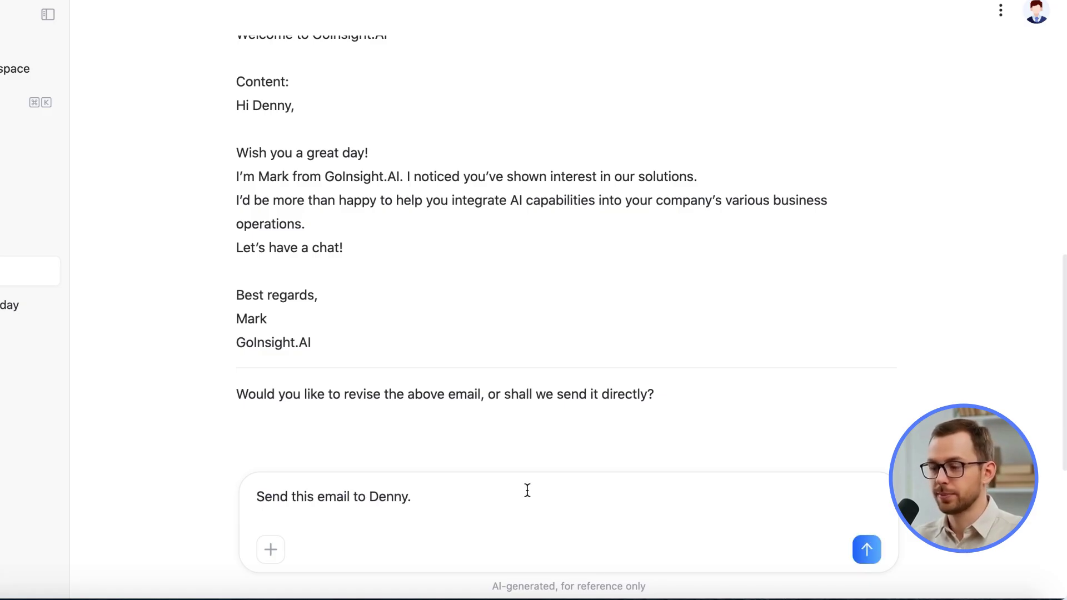
text(@)
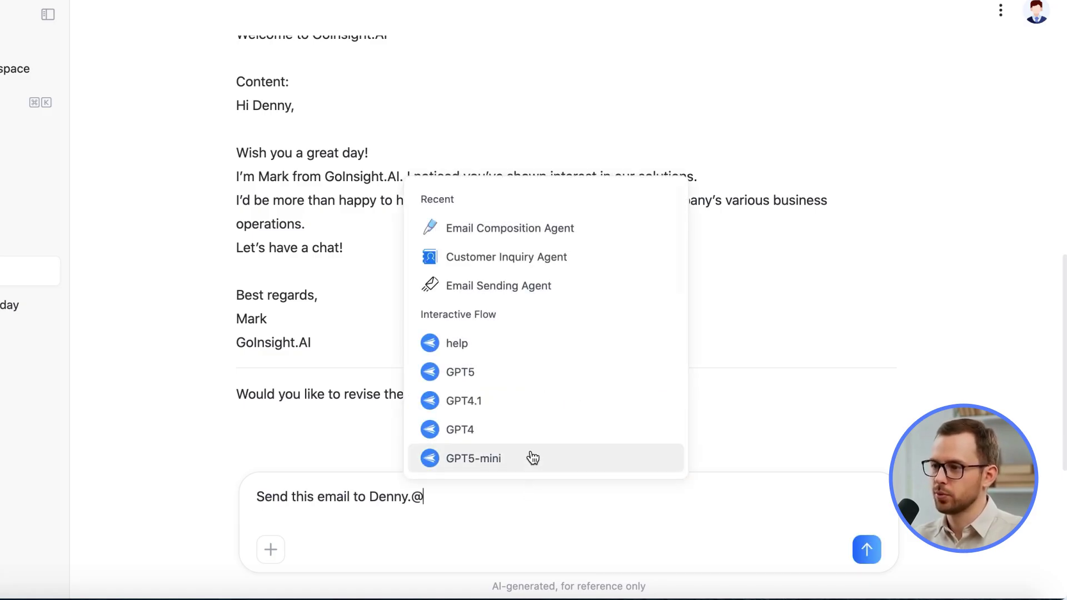
click(496, 285)
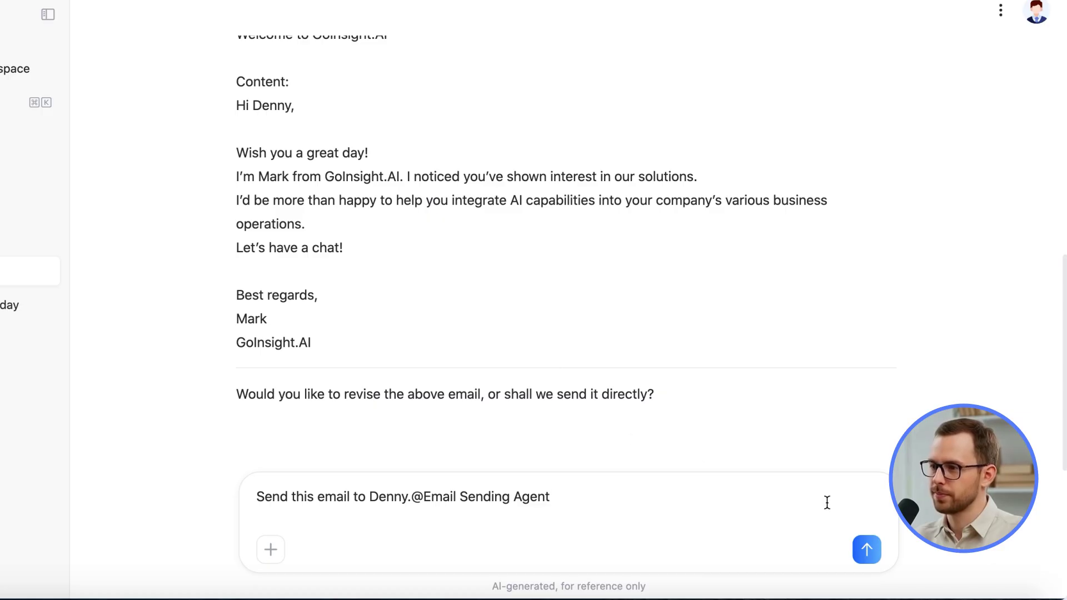
click(863, 550)
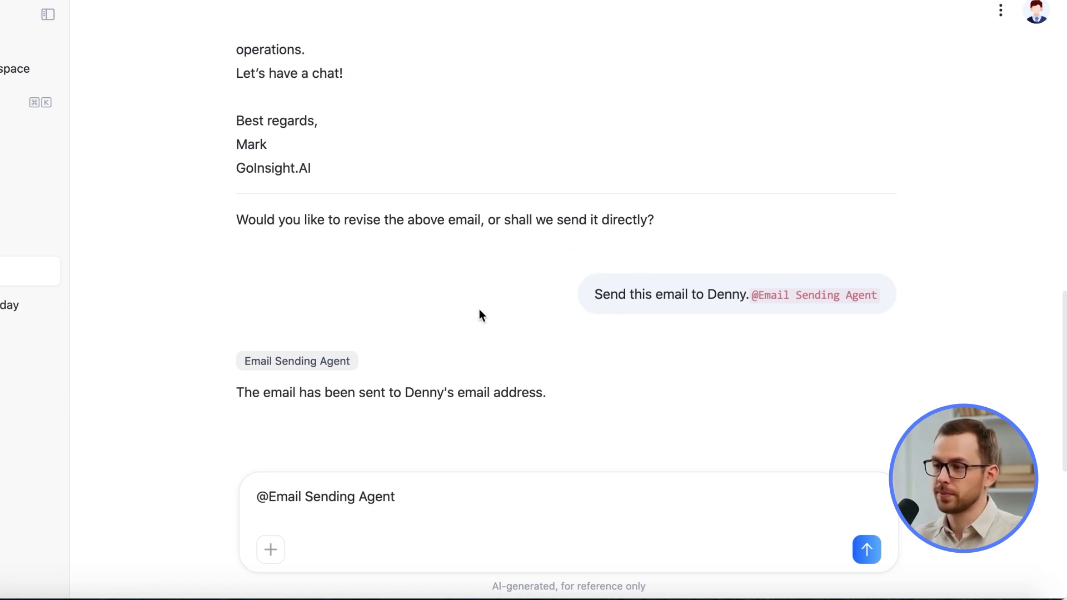
Review the whole conversation from the customer inquiry through to the sent email
scroll(479, 312, up, 15)
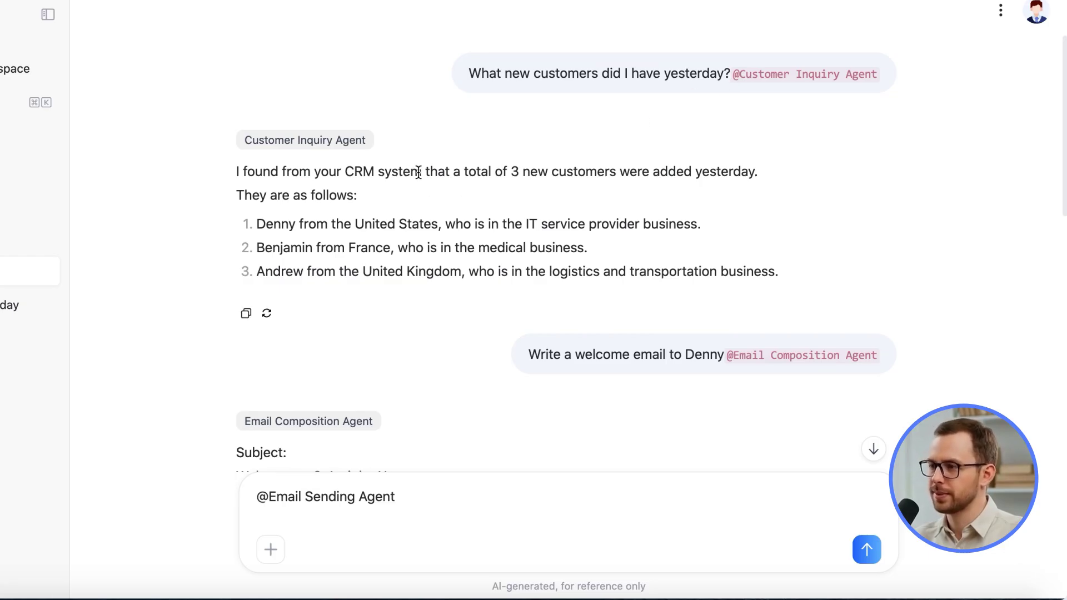
scroll(520, 170, down, 2)
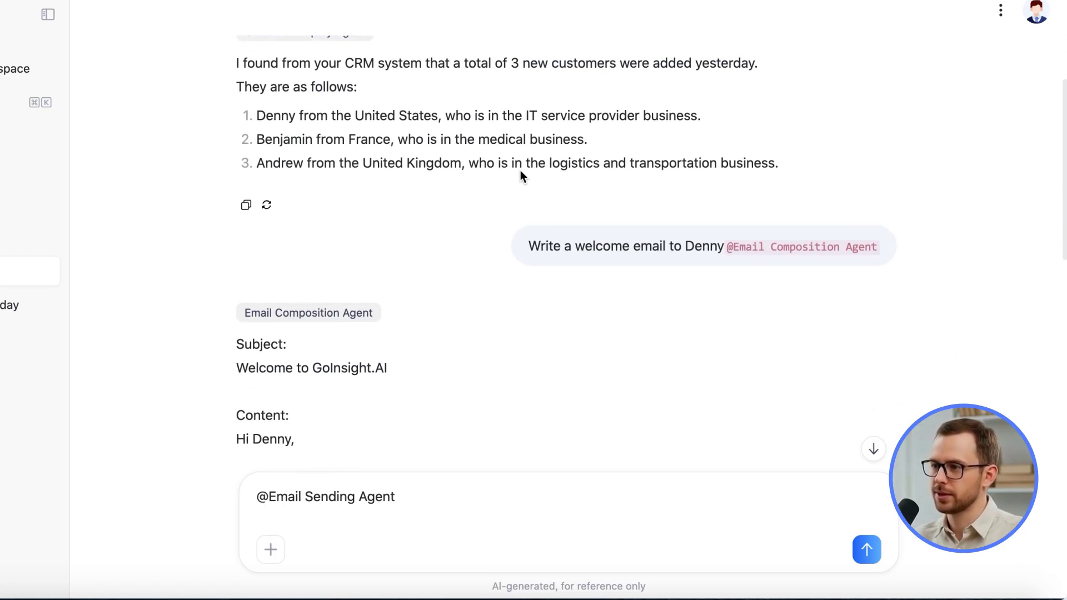
scroll(521, 172, down, 3)
scroll(589, 128, down, 6)
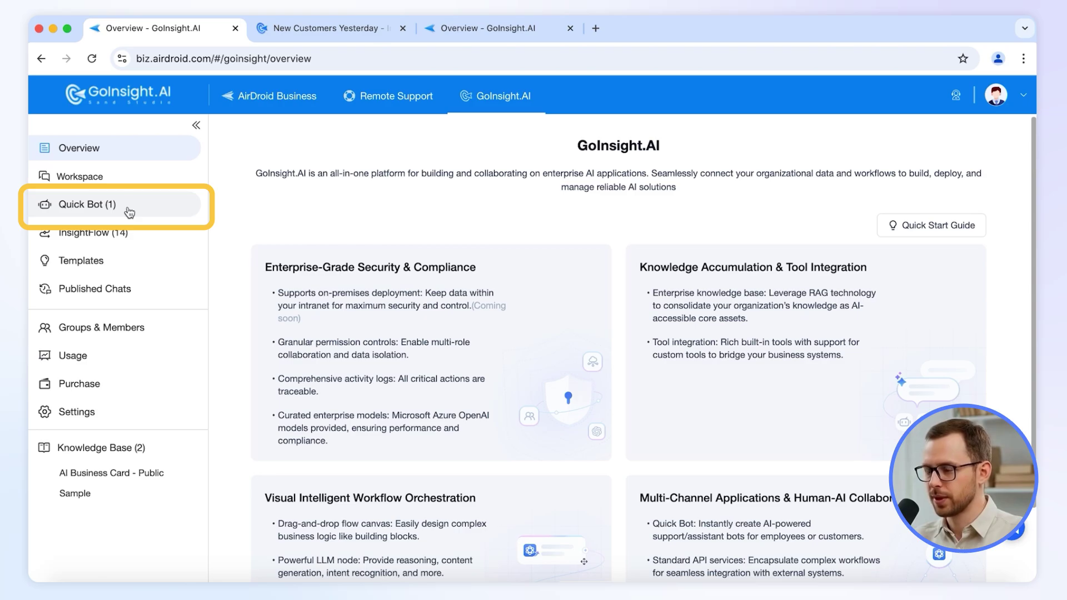
Open Quick Bot in the admin console, view the bot types offered for a new bot, and cancel its creation
click(129, 213)
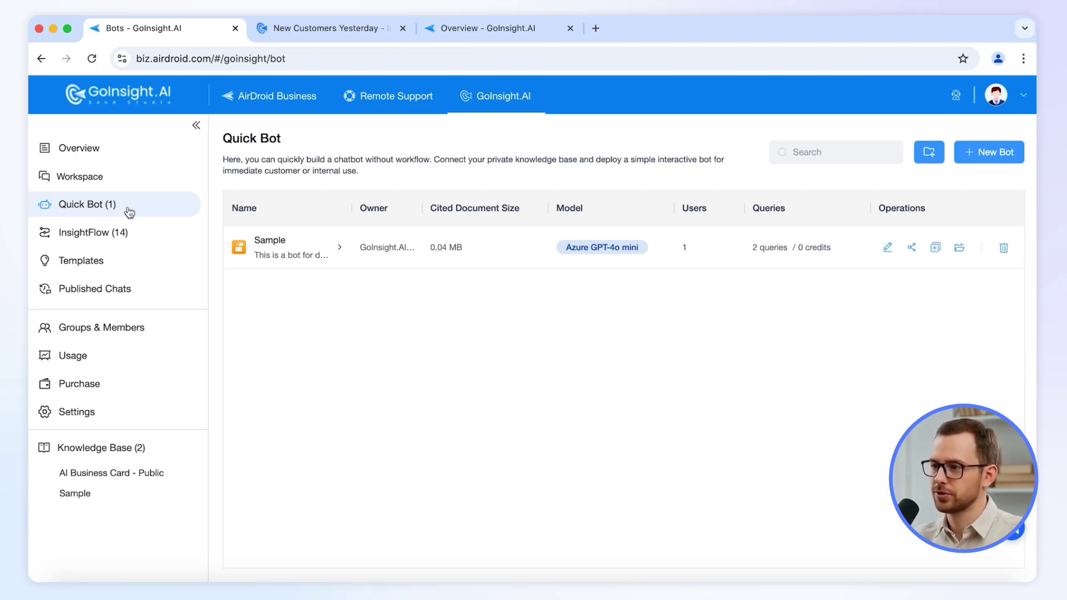
click(997, 159)
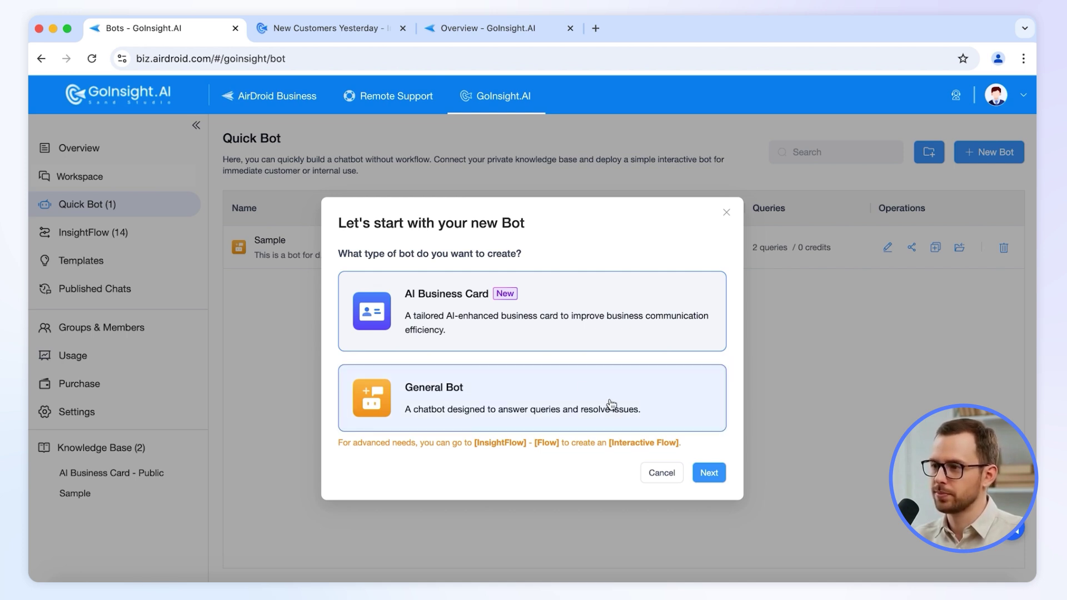
click(650, 474)
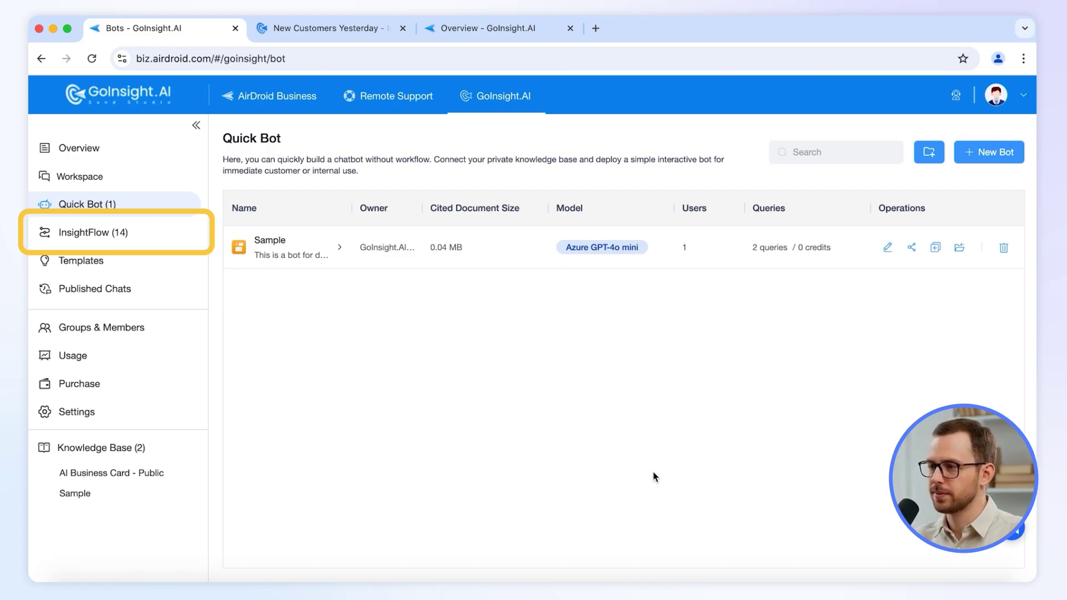
Create an Interactive Flow workflow named "test" in InsightFlow
click(141, 232)
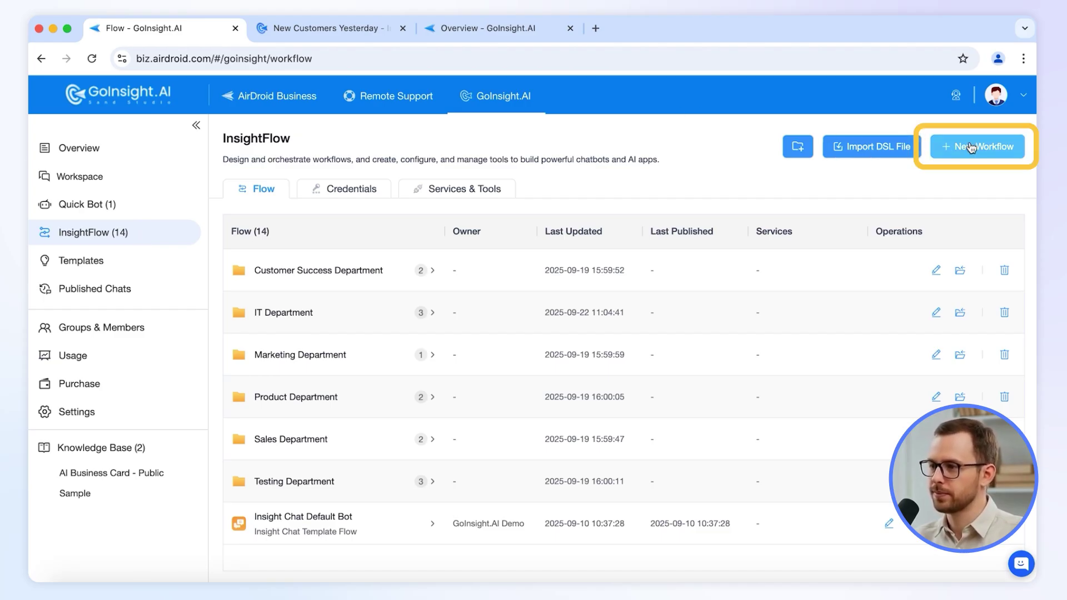
click(943, 155)
click(435, 494)
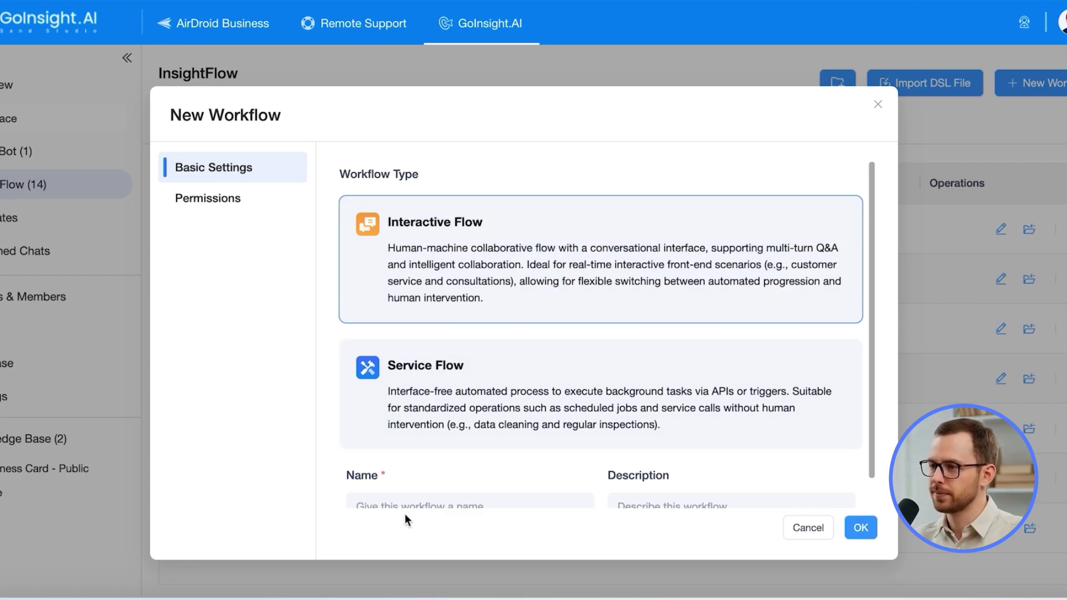
scroll(408, 493, down, 1)
text(test)
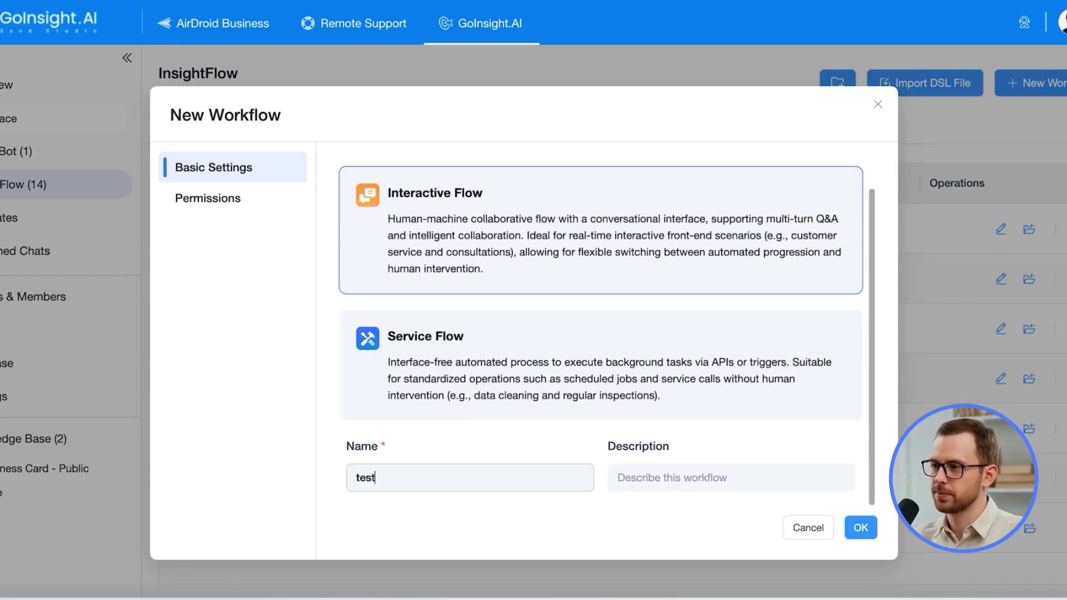
click(860, 528)
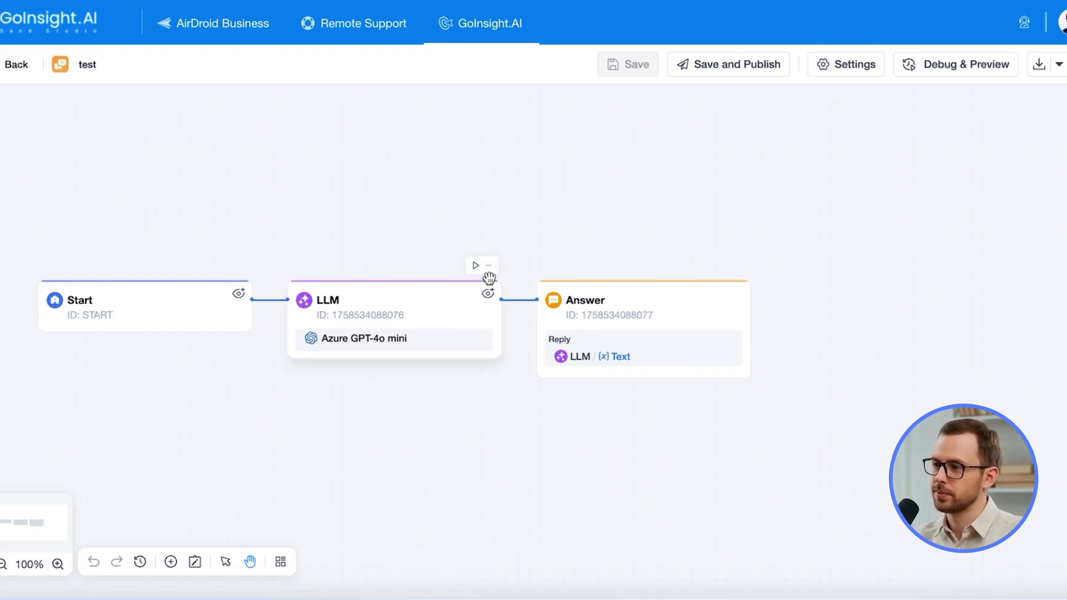
Replace the LLM node with an Agent node after Start and connect the Agent to the Answer node
click(489, 271)
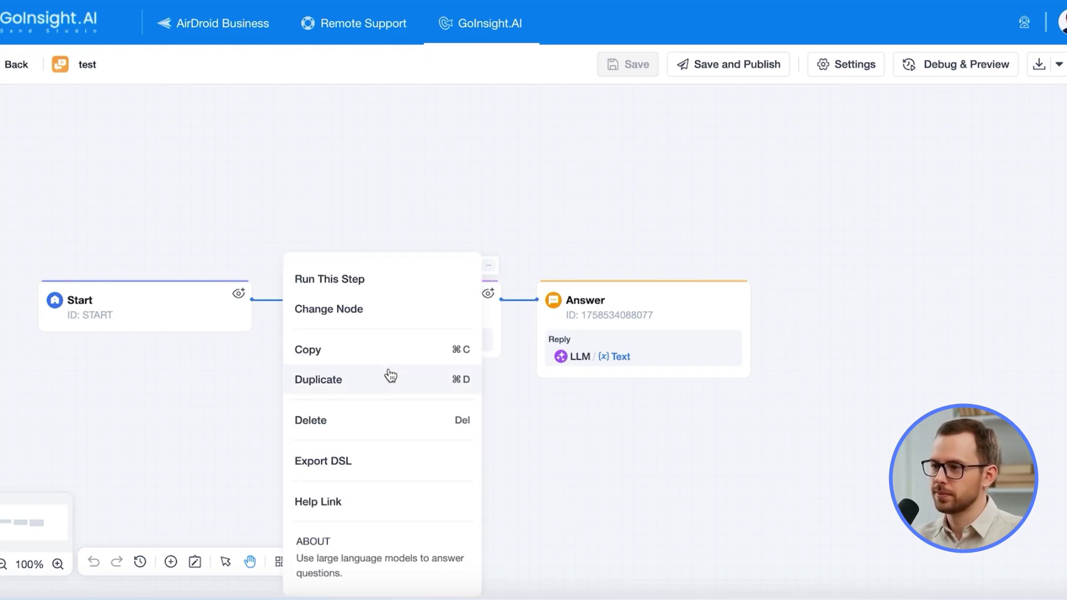
click(343, 424)
click(252, 303)
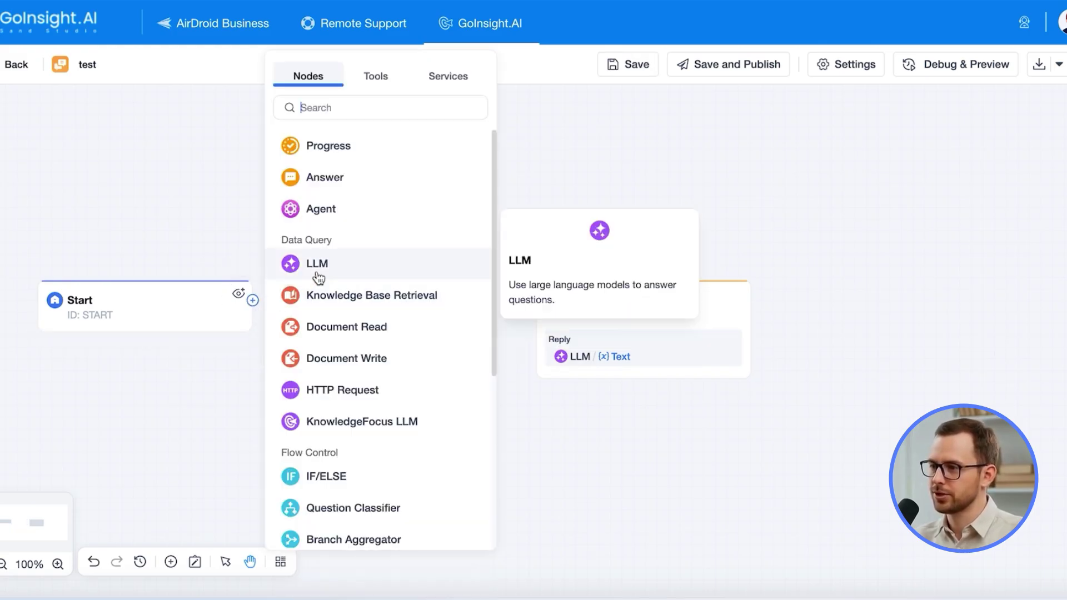
click(345, 212)
drag(518, 301, 548, 305)
Replace the Answer node's reply variable with the Agent's Text output
click(584, 311)
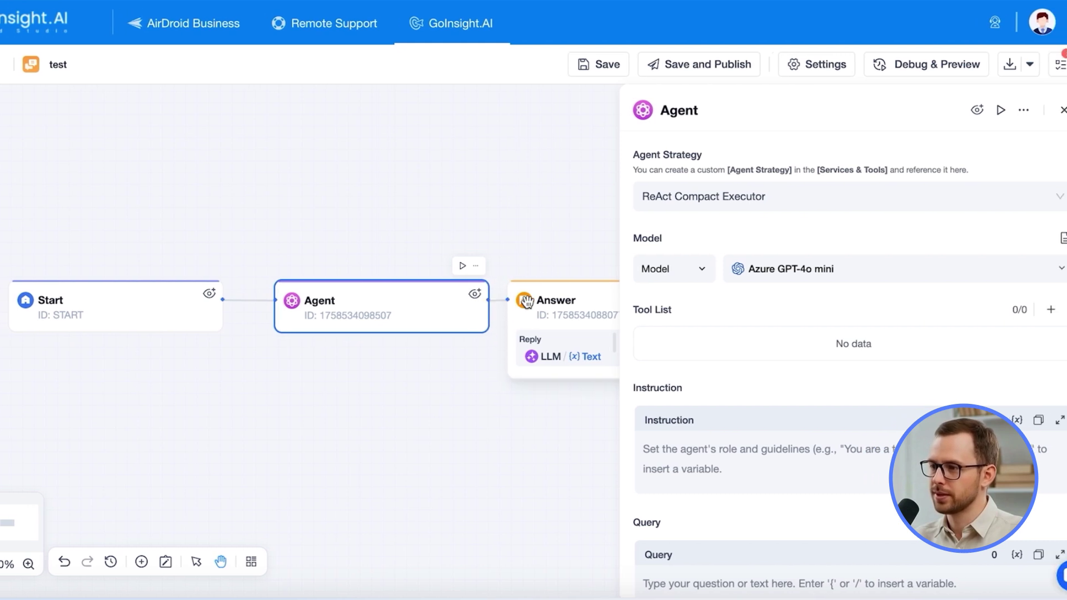
click(765, 198)
key(BackSpace)
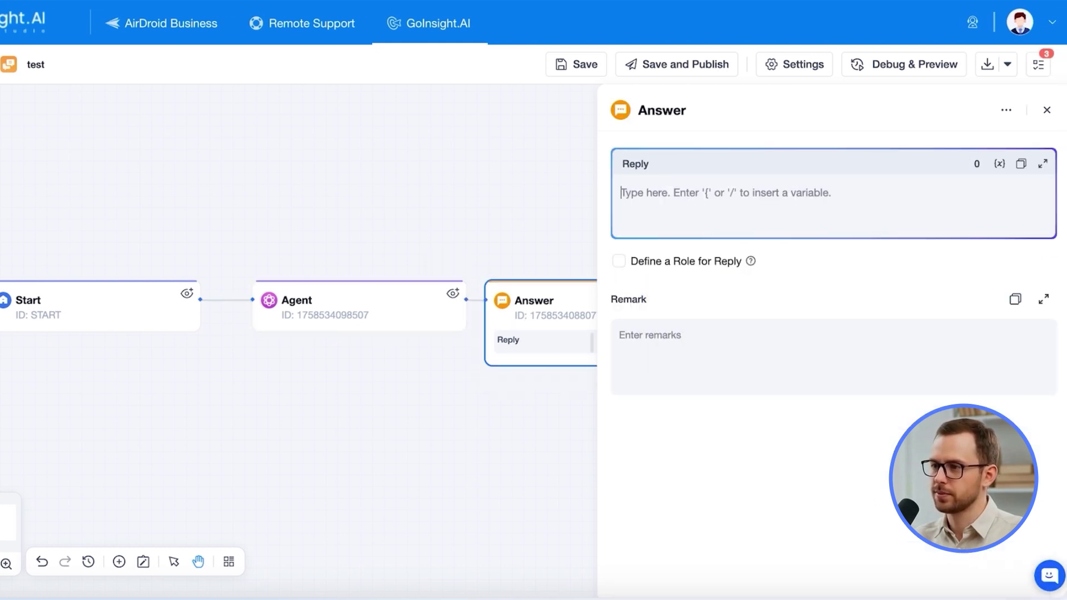
text(/)
click(729, 267)
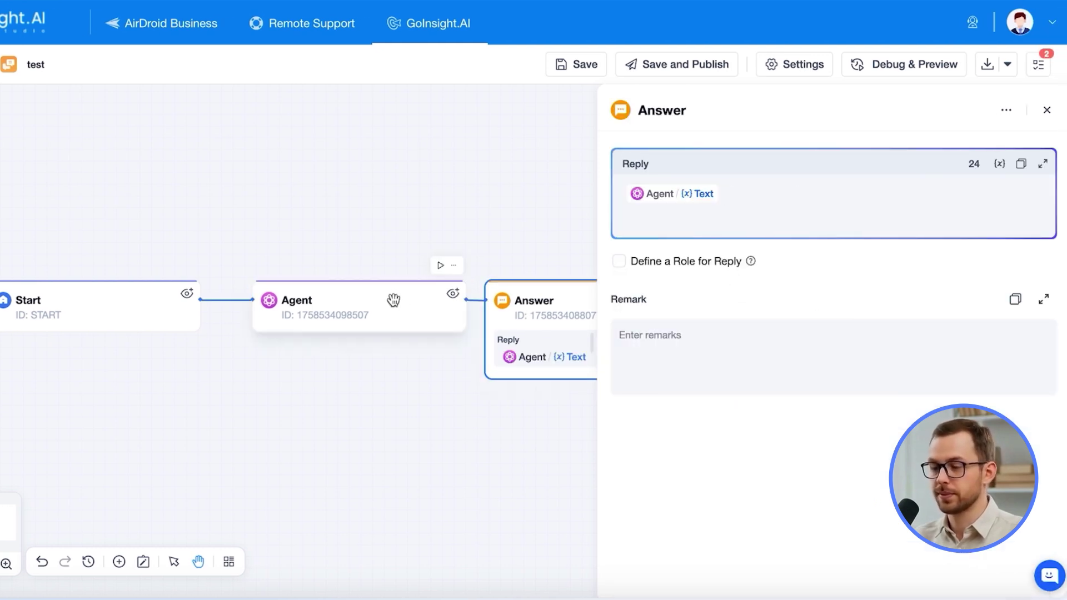
Set the Agent node's instruction to "You are an online search assistant"
drag(372, 299, 343, 299)
click(343, 299)
click(818, 452)
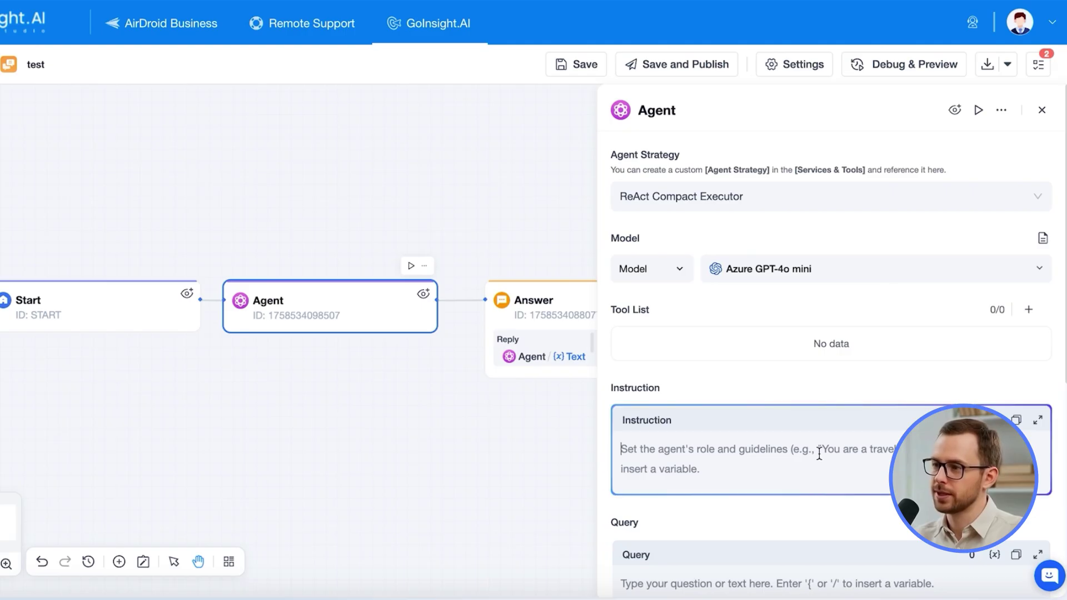
text(You are an online search assistant)
Add Google Search from the Search & Crawl system tools to the Agent's tool list
click(1028, 310)
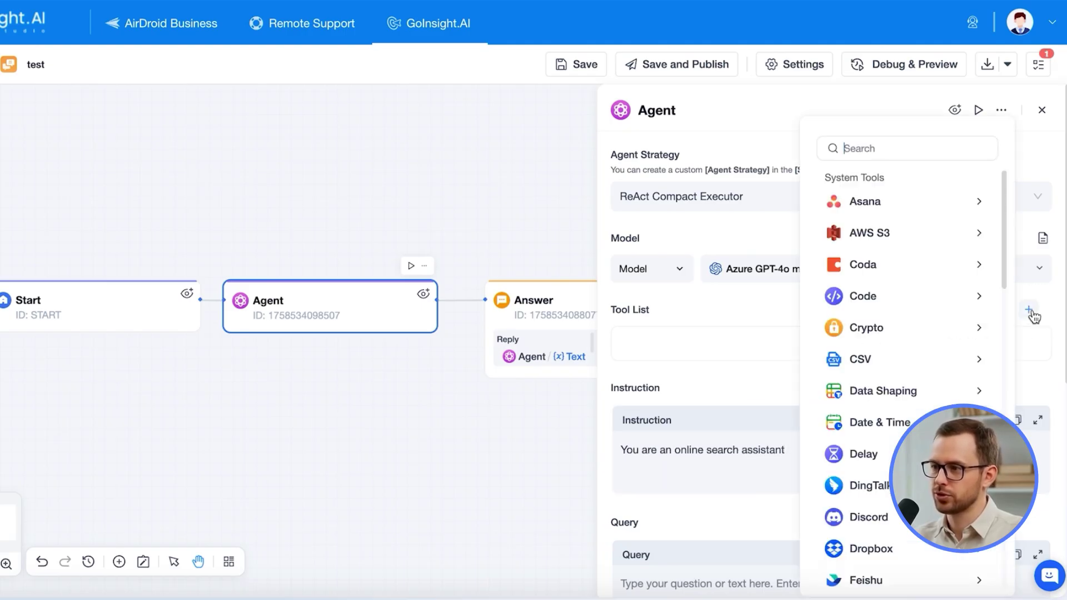
scroll(903, 374, down, 10)
mouse_move(880, 217)
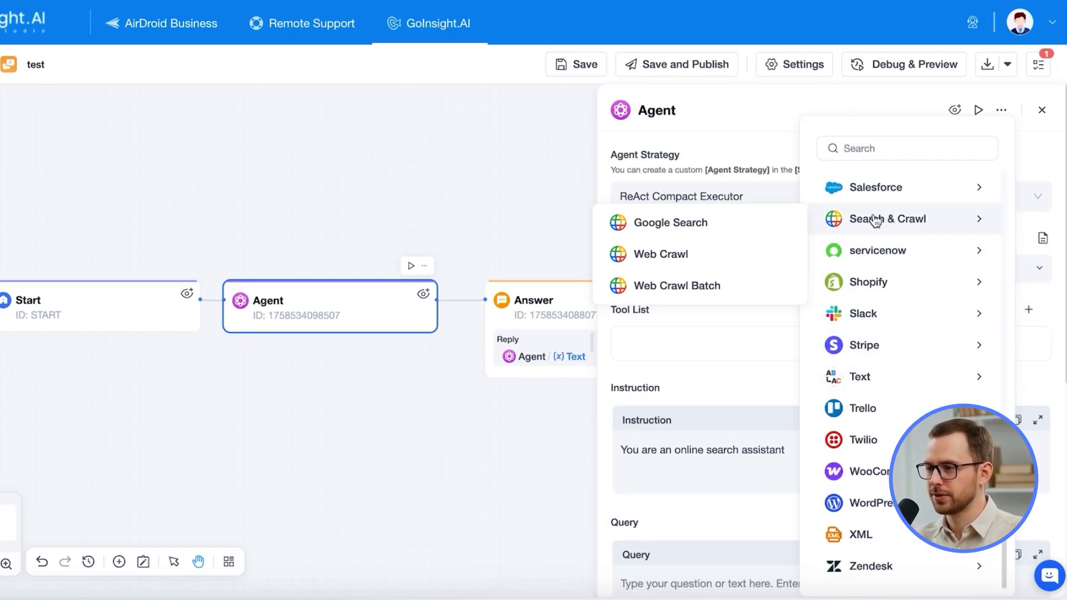
click(731, 225)
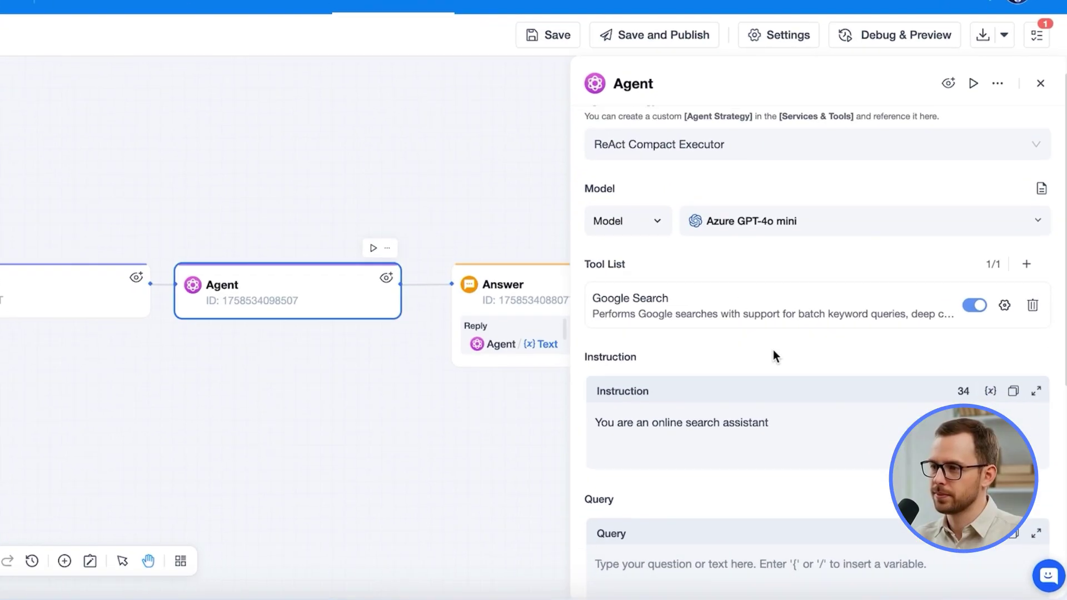
Set the Agent's query to the Start node's Query variable and close the Agent's settings
click(672, 563)
text(/)
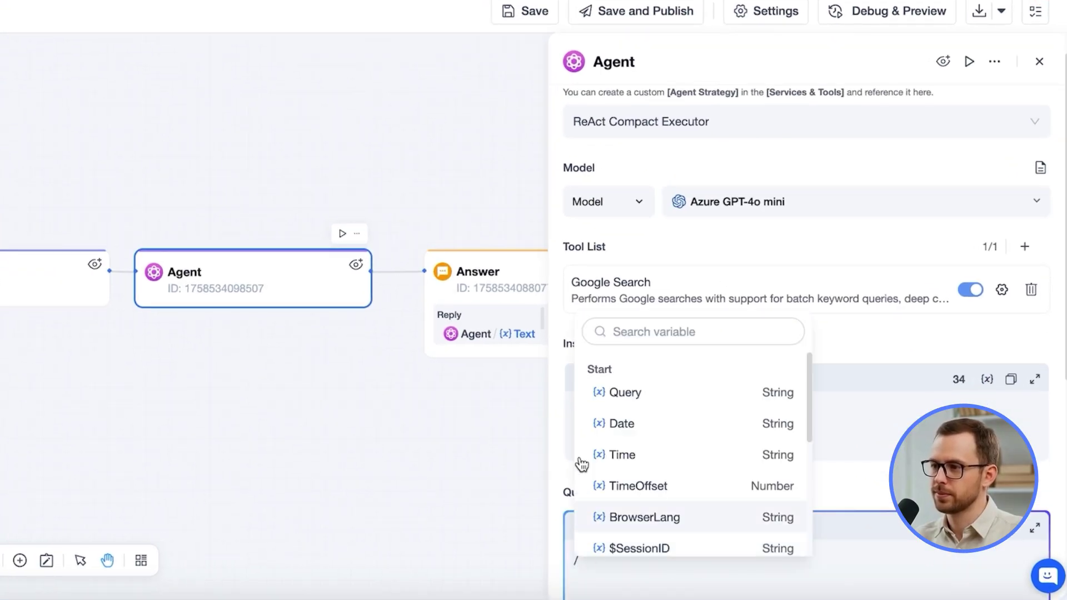
click(633, 405)
scroll(928, 278, down, 6)
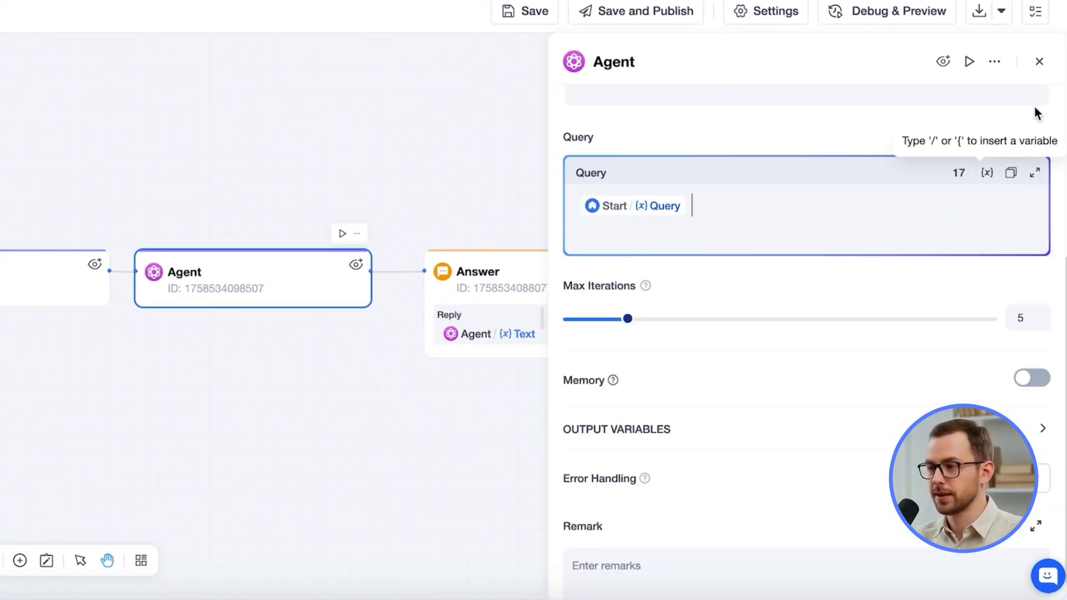
click(1040, 62)
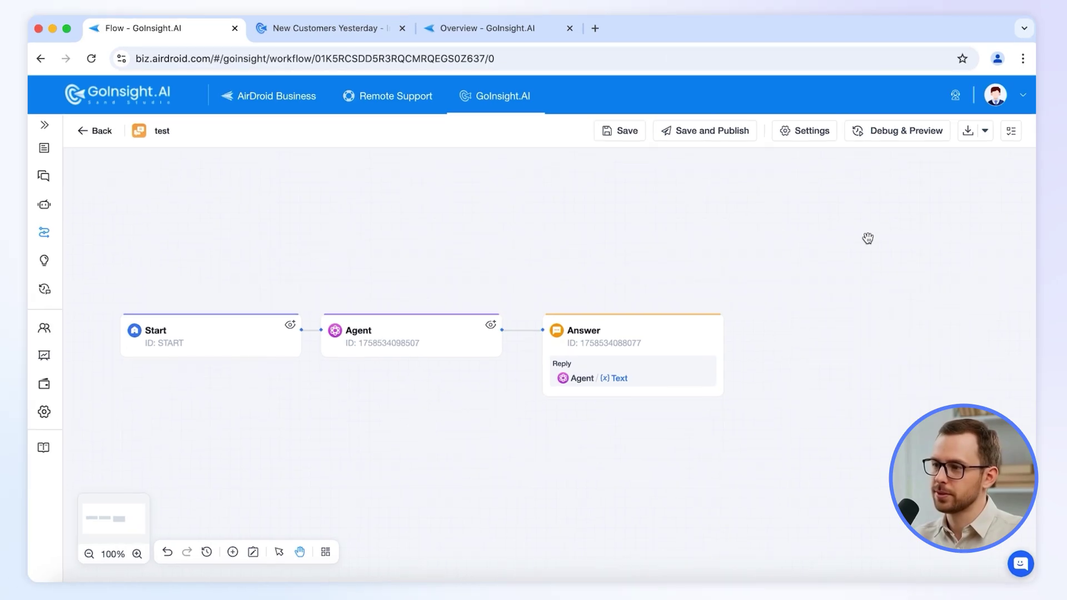
Test the workflow in Debug & Preview by asking "What is the price of gold today?", and return to the InsightFlow list
click(883, 133)
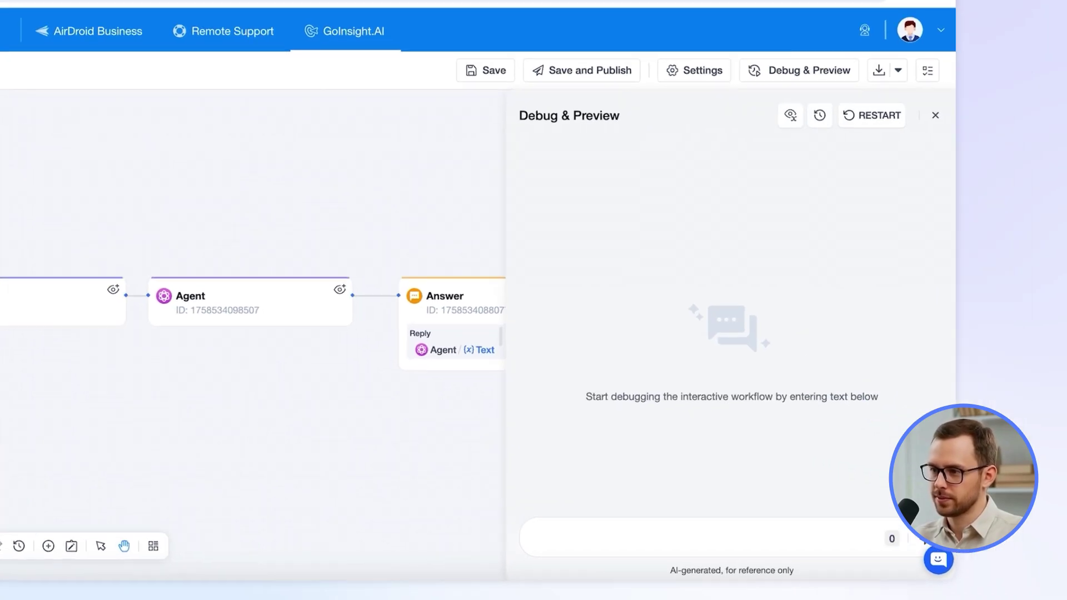
click(443, 522)
text(What is the price of gold today?)
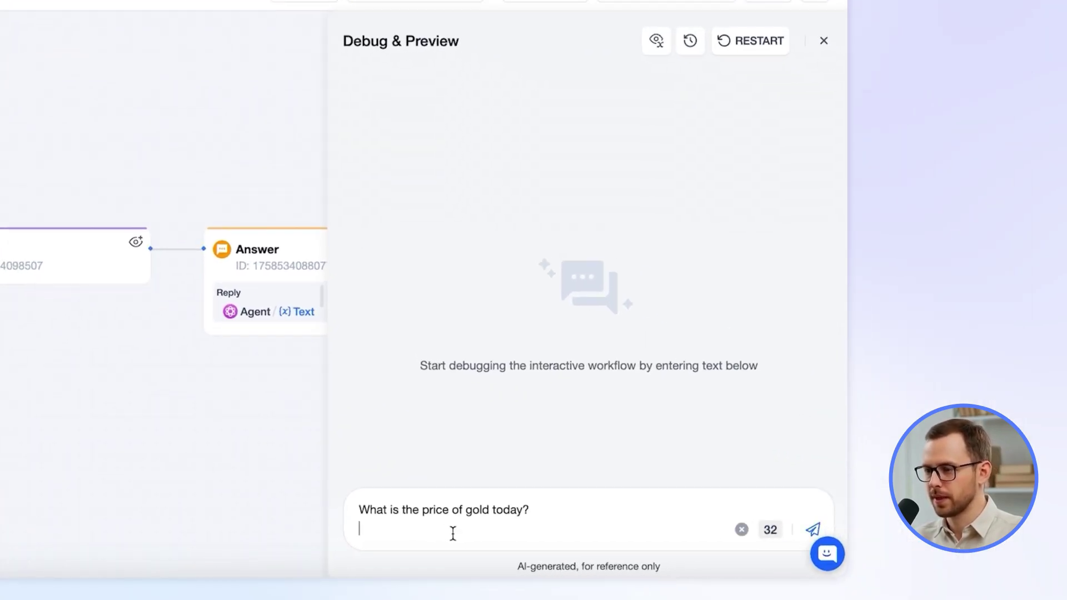
key(Return)
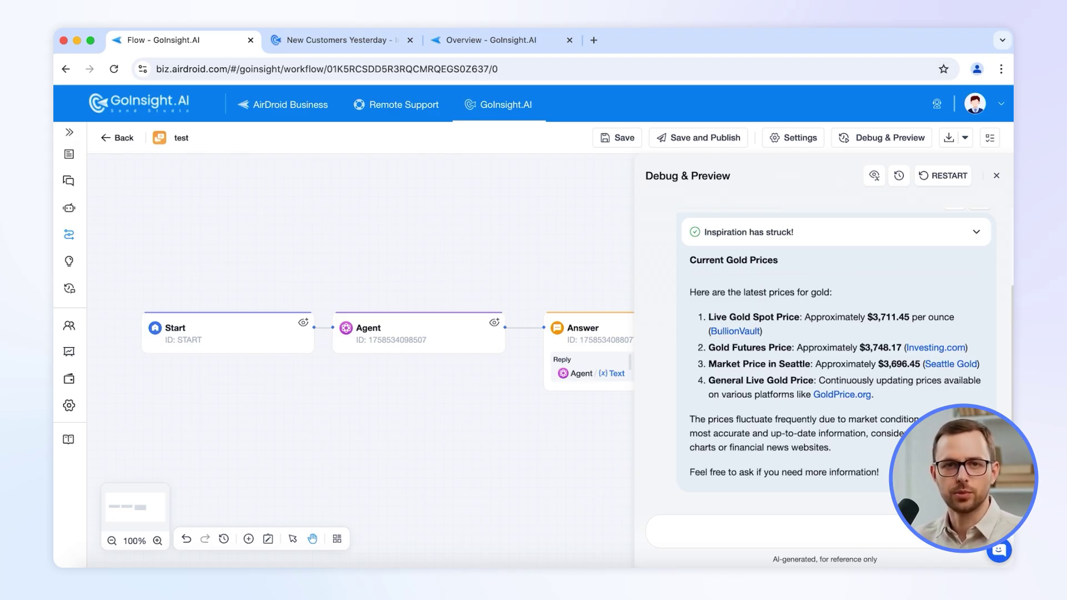
click(129, 146)
click(649, 377)
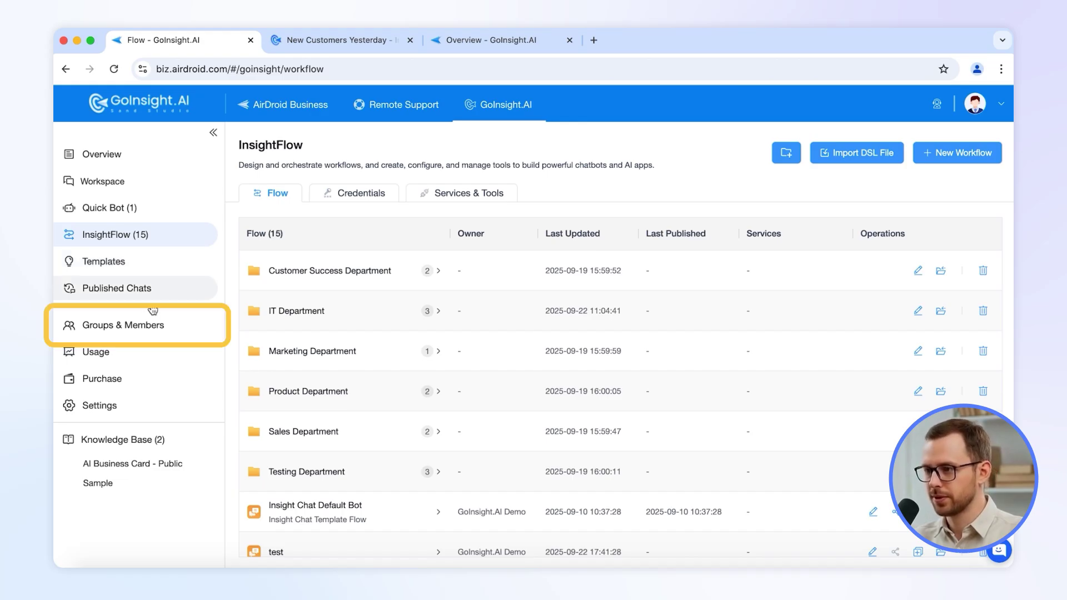
Open Groups & Members, view the form for creating a new group, and cancel it
click(147, 332)
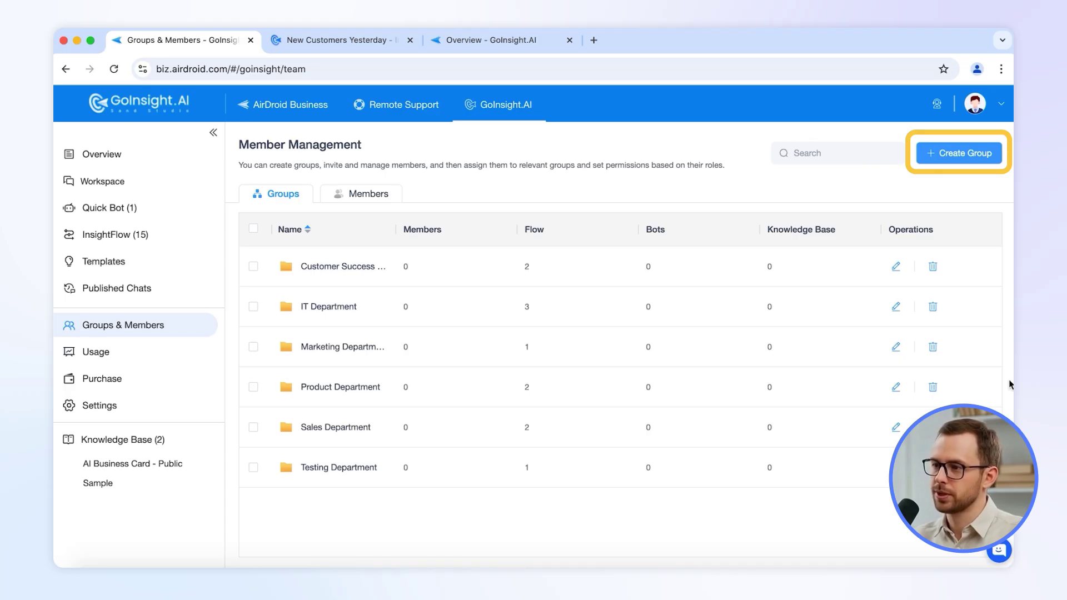
click(951, 160)
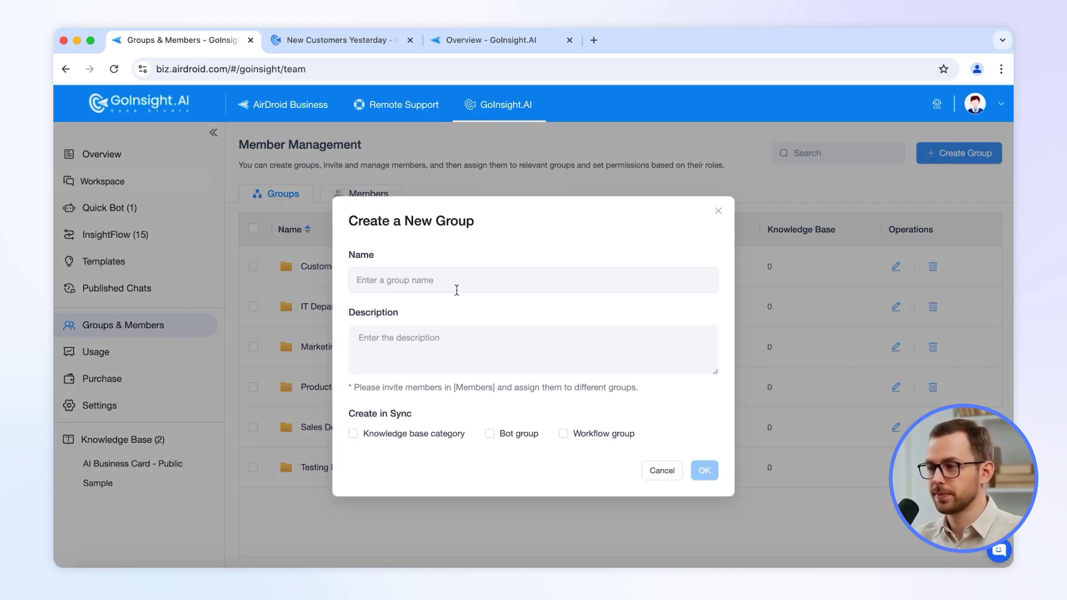
click(664, 472)
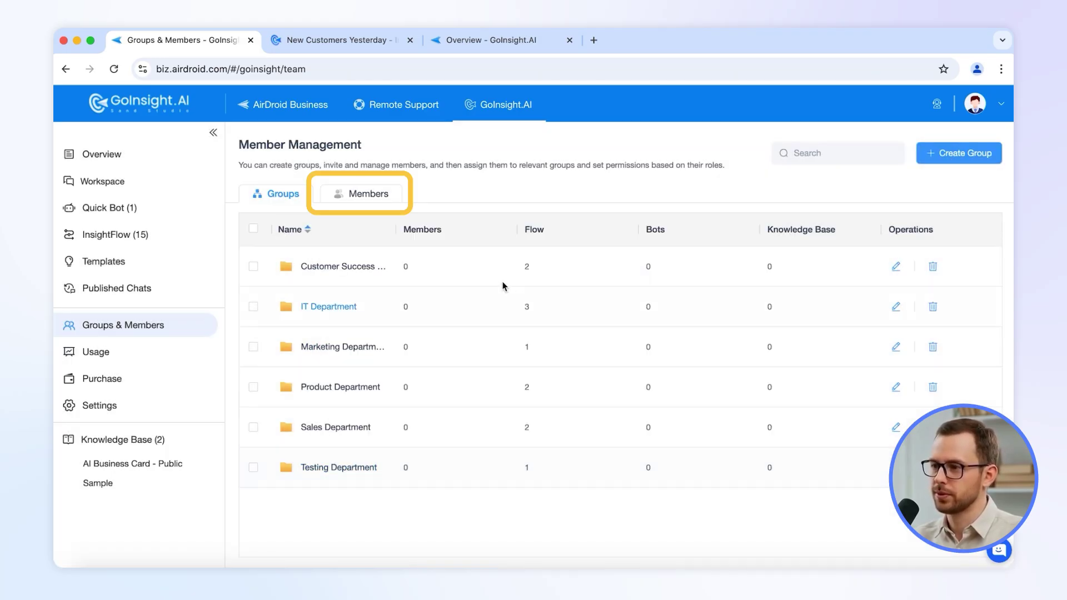
View the member invitation form with its Super Admin and Team Member roles, and cancel the invitation
click(381, 192)
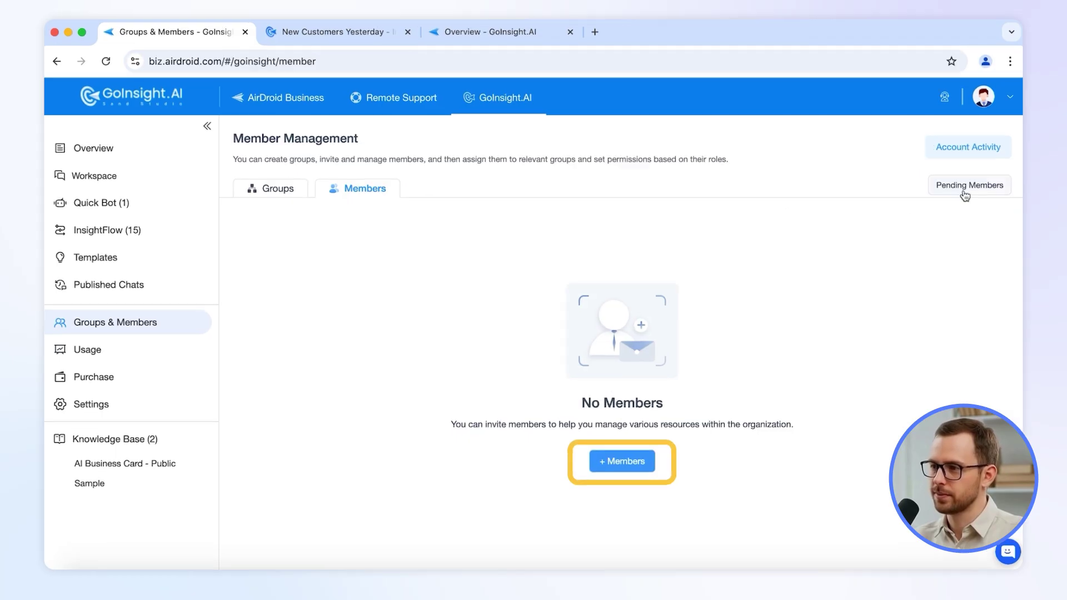
click(622, 462)
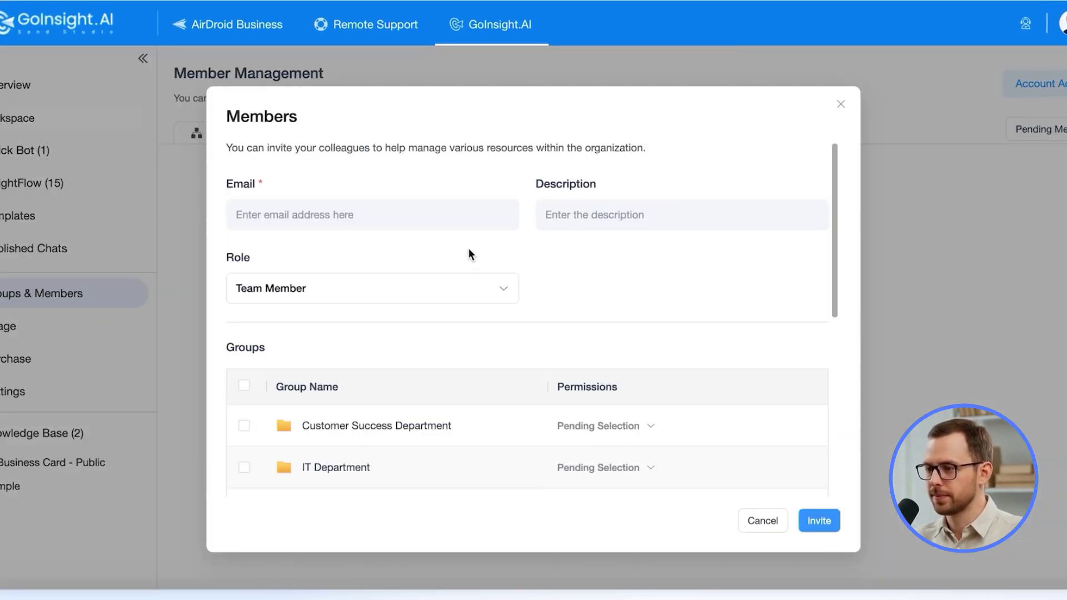
scroll(492, 378, down, 4)
scroll(526, 332, up, 4)
click(417, 295)
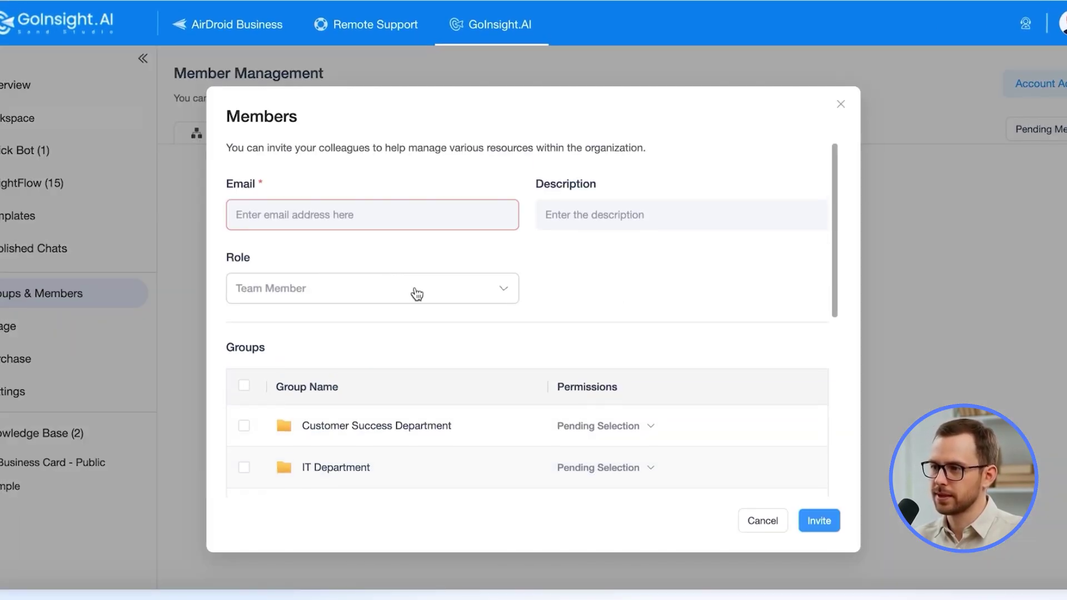
click(369, 339)
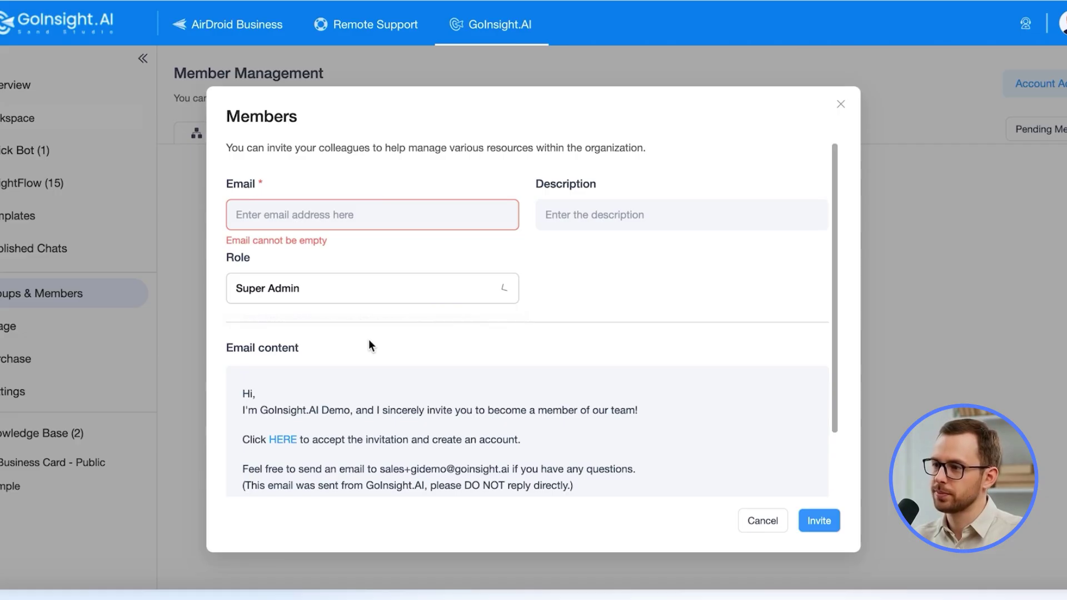
click(369, 294)
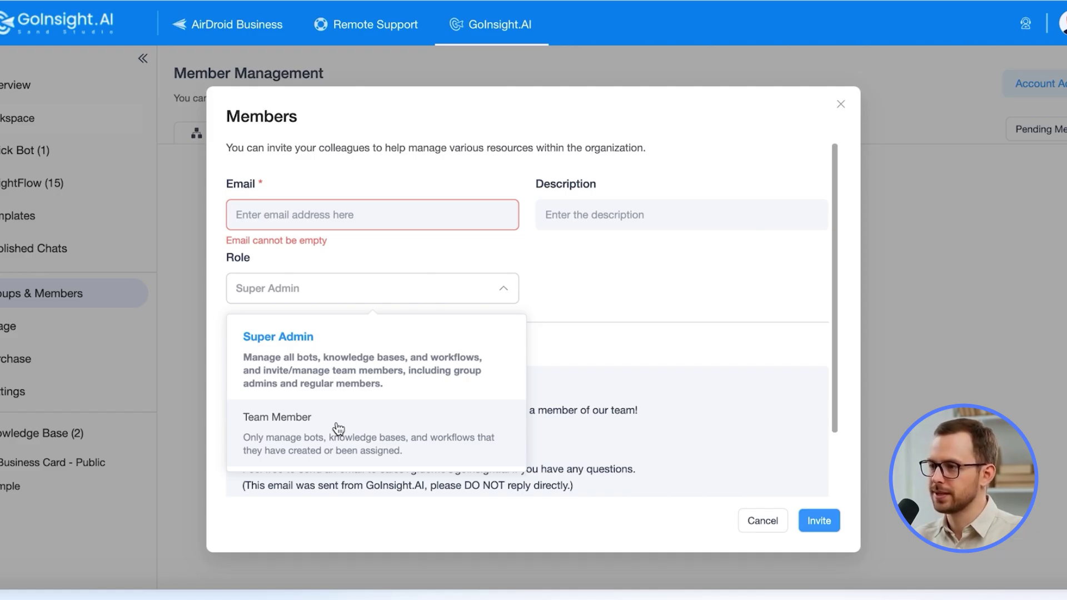
click(745, 517)
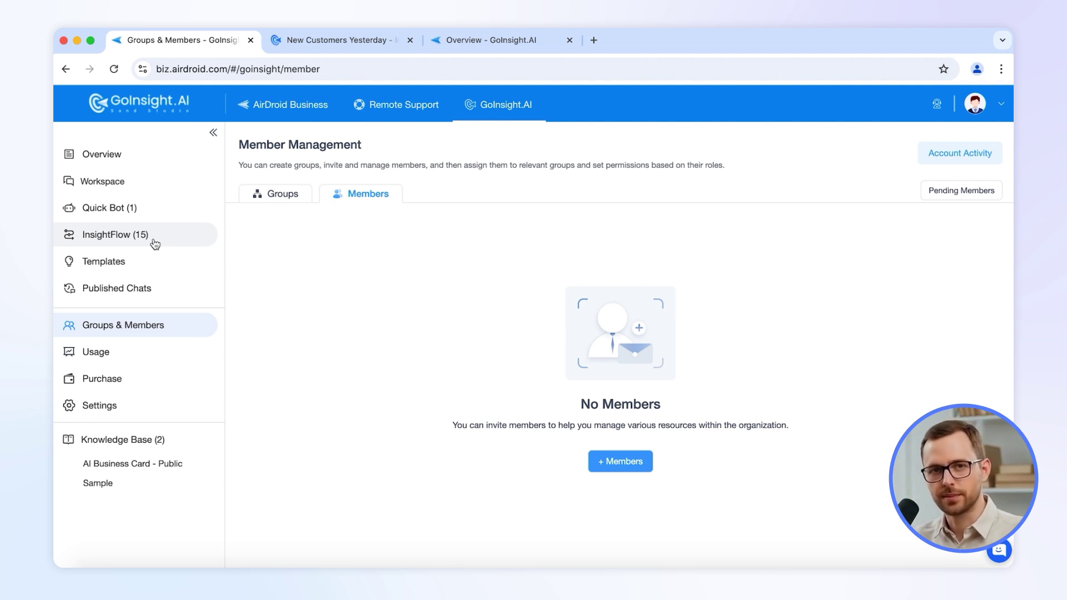
Open Published Chats and read through the logged answer to "What is GoInsight?"
click(148, 292)
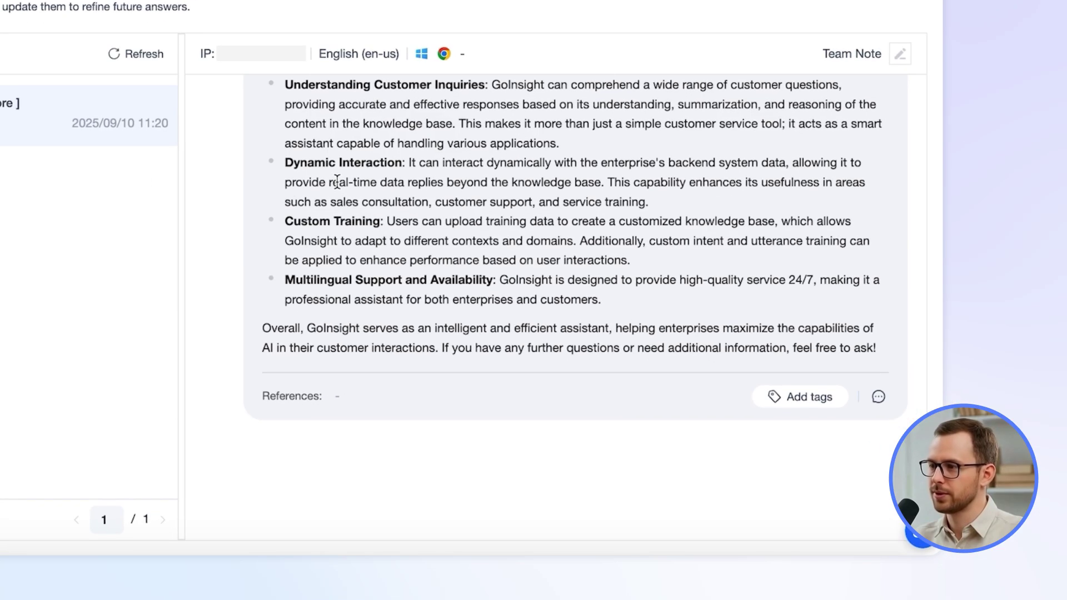
scroll(381, 221, up, 5)
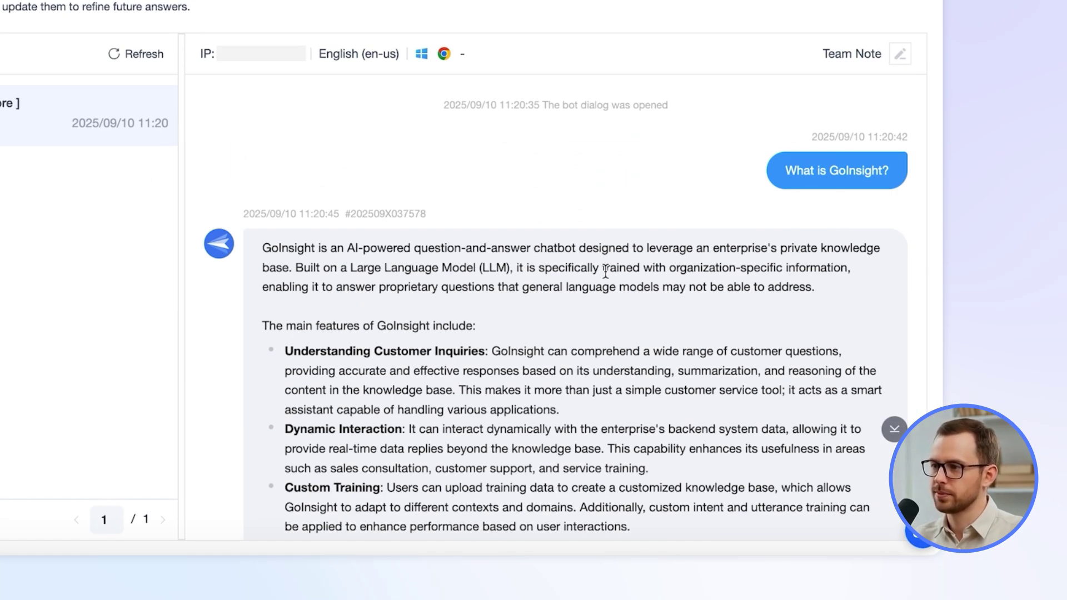
scroll(626, 269, down, 5)
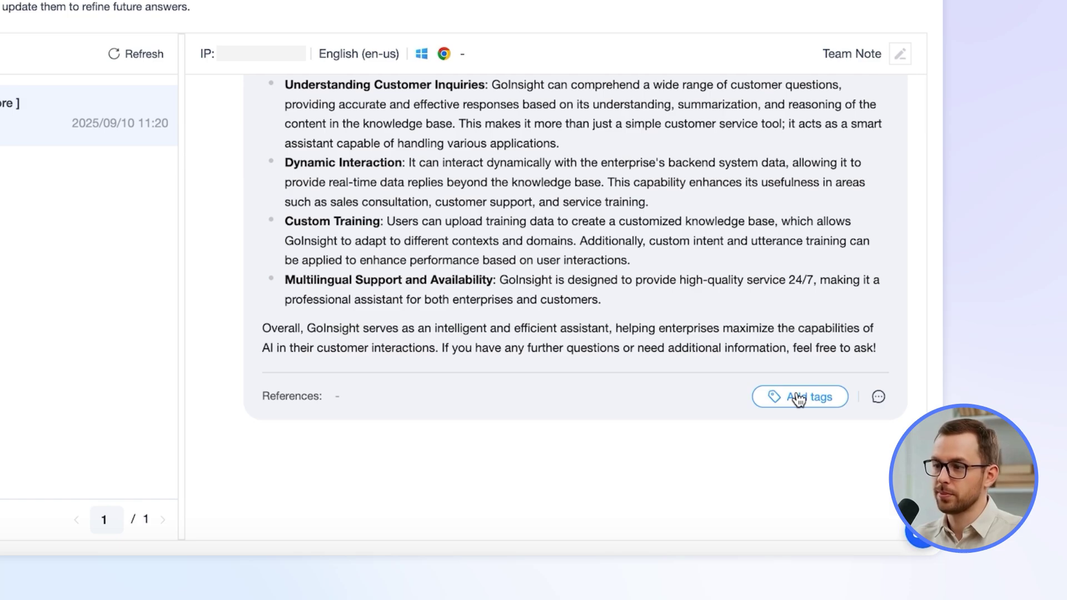
Tag the logged GoInsight answer as Partially Incorrect Answer and open its reply field
click(799, 398)
click(622, 291)
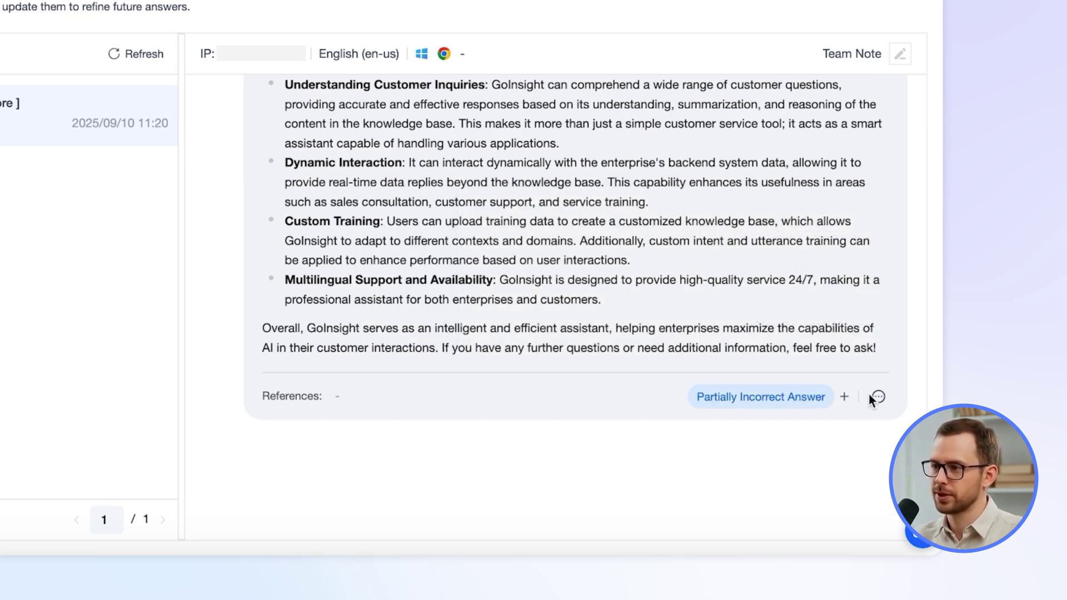
click(879, 397)
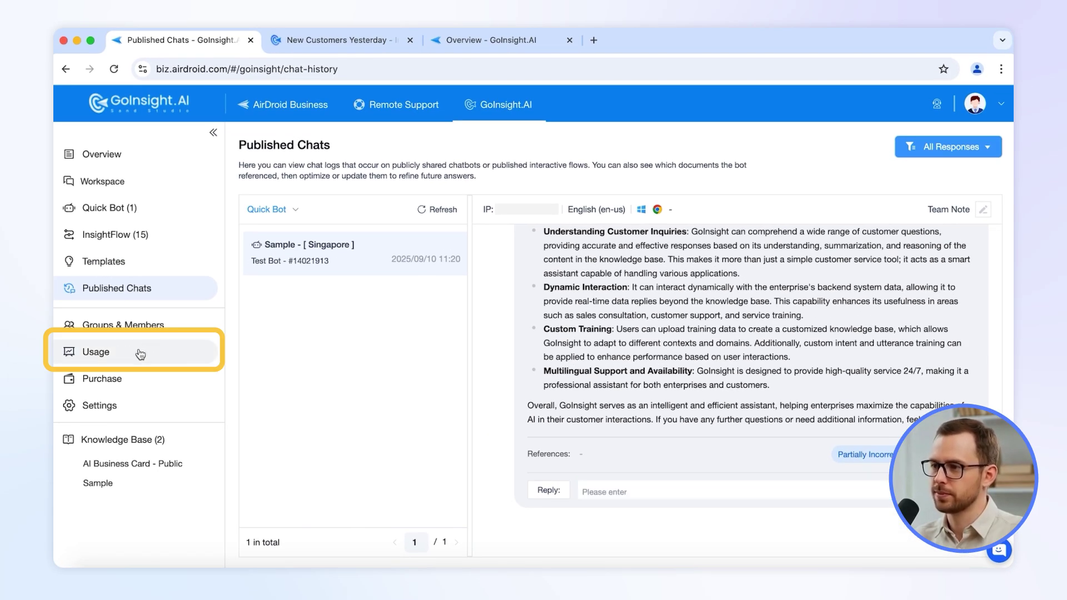
Open Usage and examine the organization's run and credit chart and the daily usage table
click(141, 354)
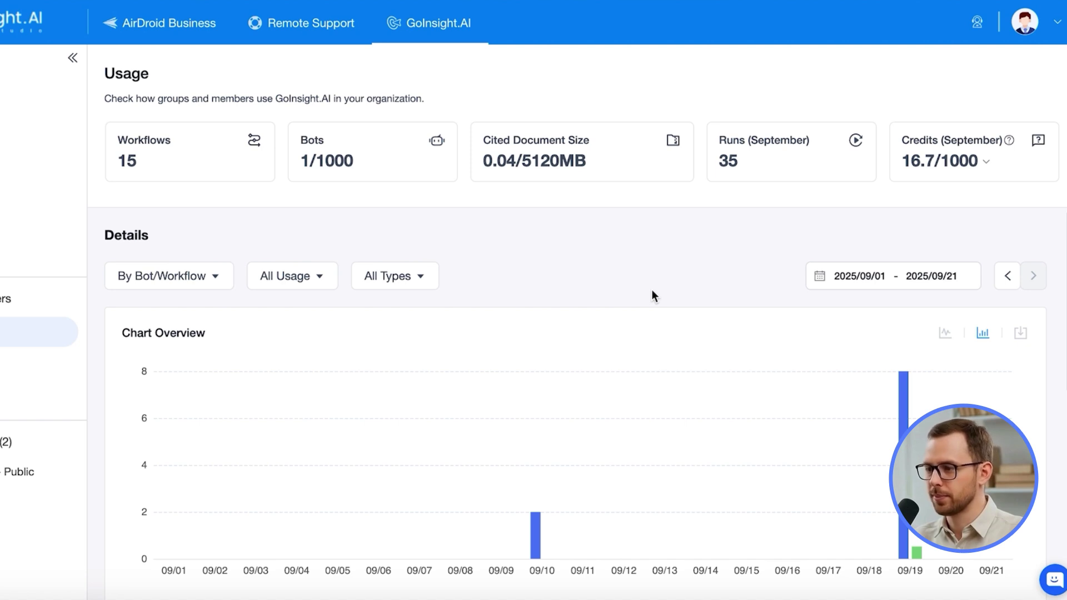
scroll(652, 289, down, 5)
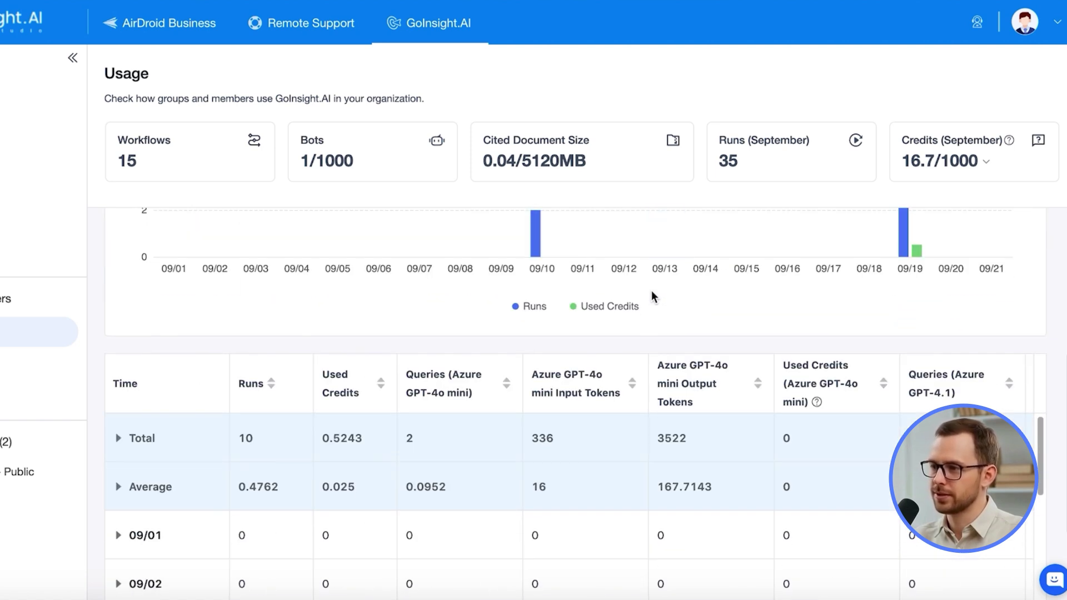
scroll(643, 259, down, 3)
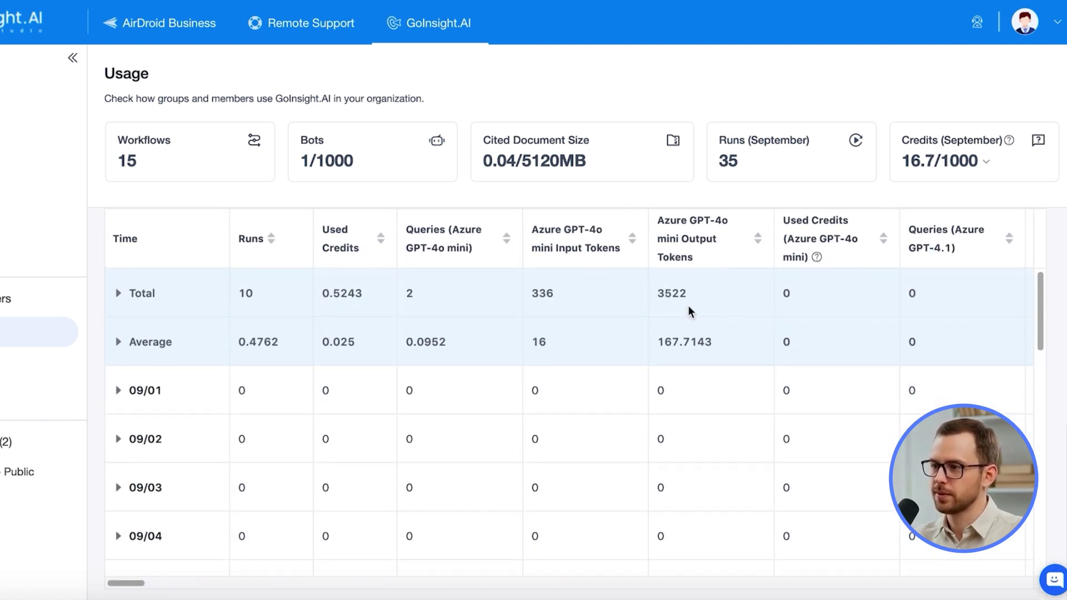
scroll(688, 305, up, 7)
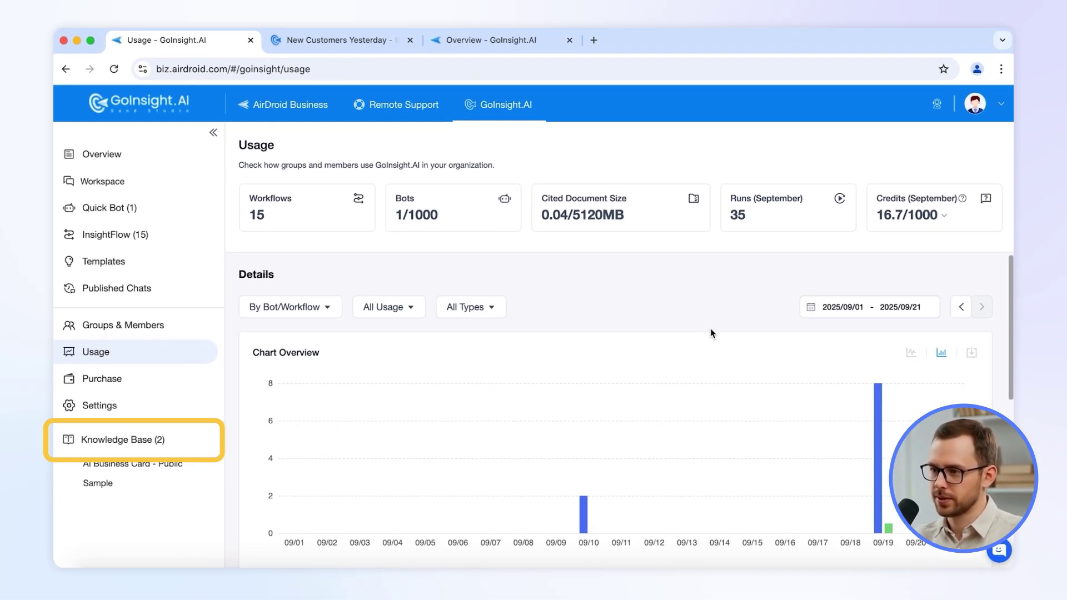
Open the Knowledge Base overview
click(150, 444)
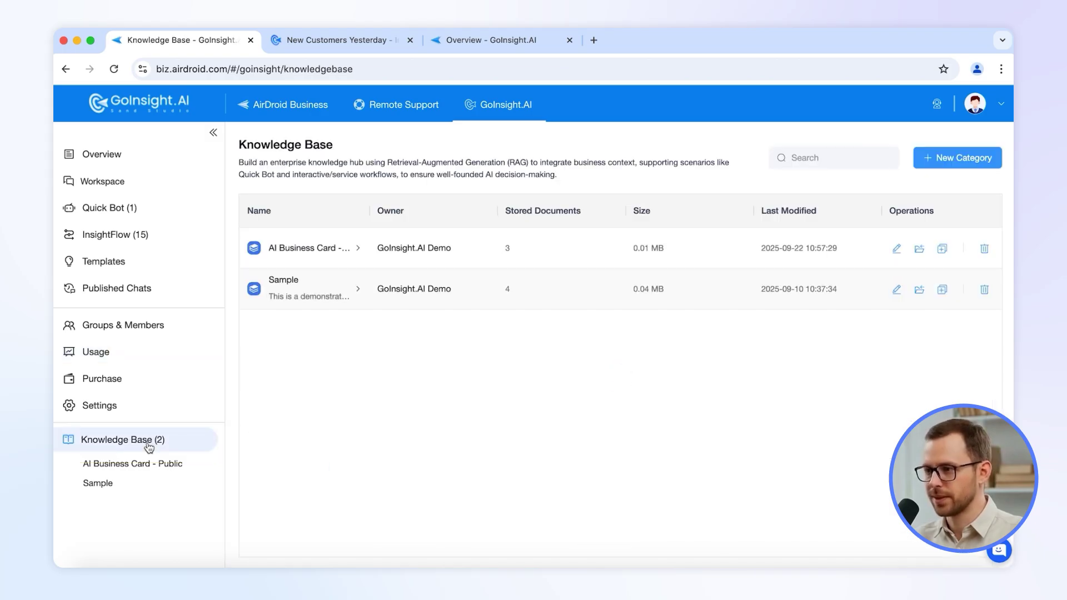